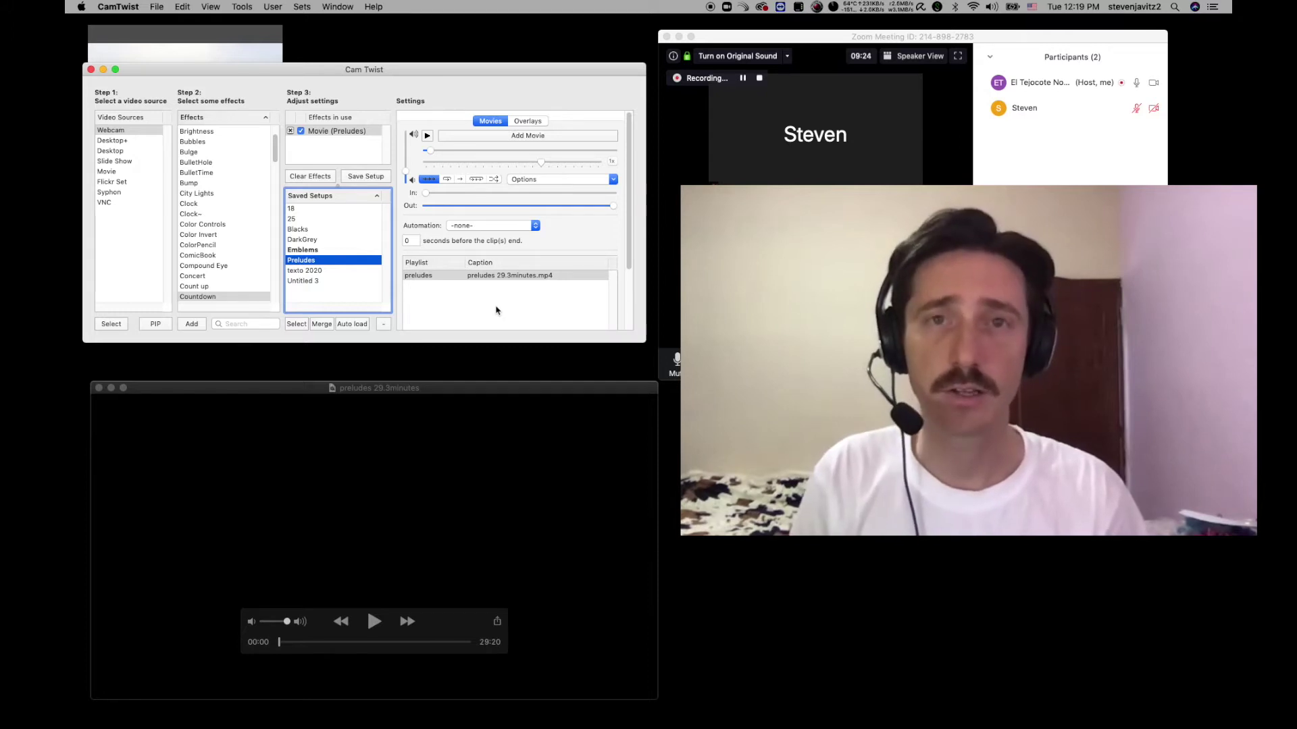
- View the CamTwist Studio website in a maximized Chrome window, then minimize Chrome
{"action": "left_click", "coordinate": [326, 69]}
{"action": "left_click_drag", "start_coordinate": [326, 70], "coordinate": [338, 72]}
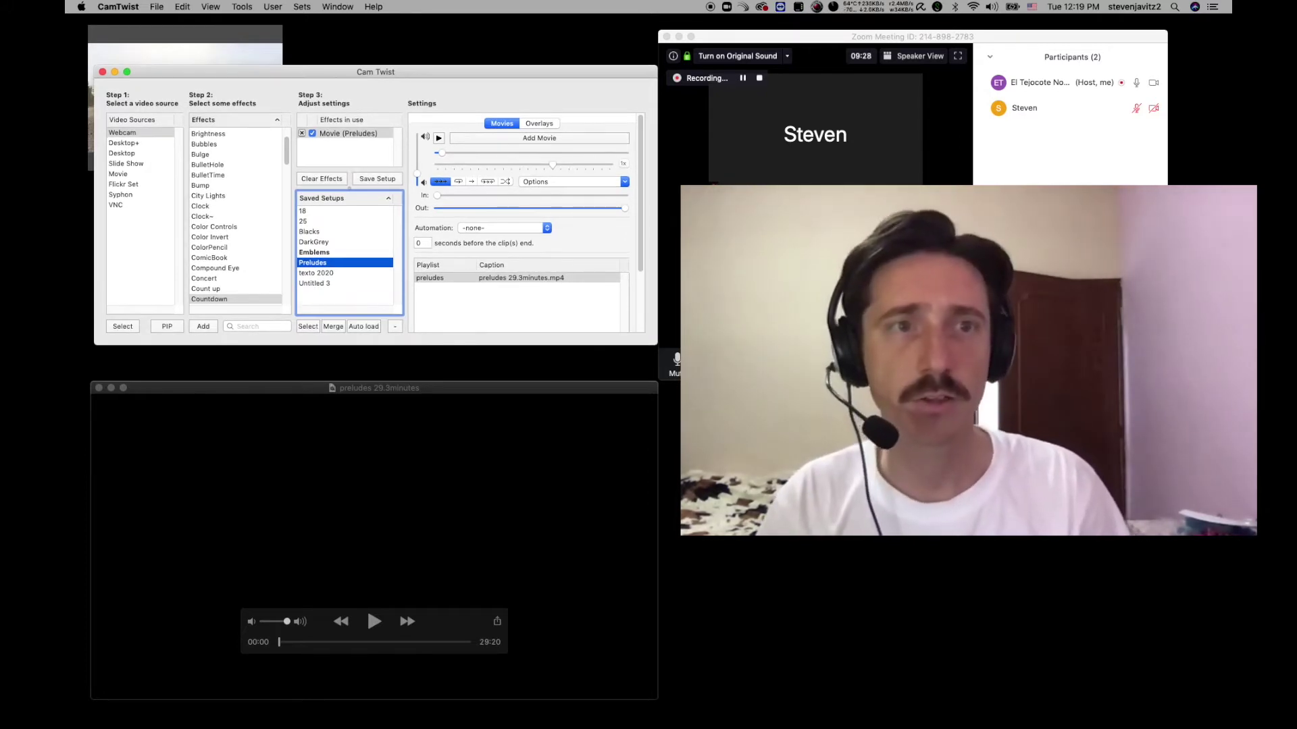
{"action": "key", "text": "super+Tab"}
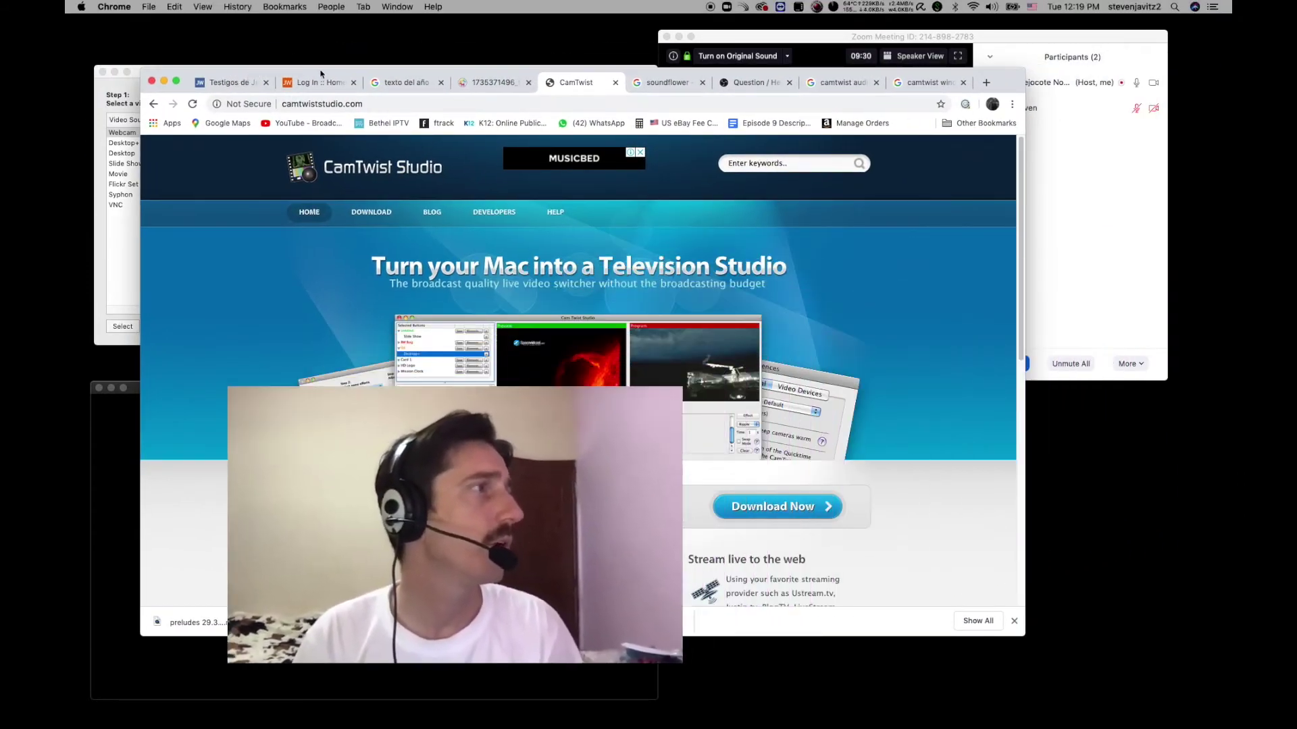
{"action": "left_click", "coordinate": [250, 54]}
{"action": "double_click", "coordinate": [250, 54]}
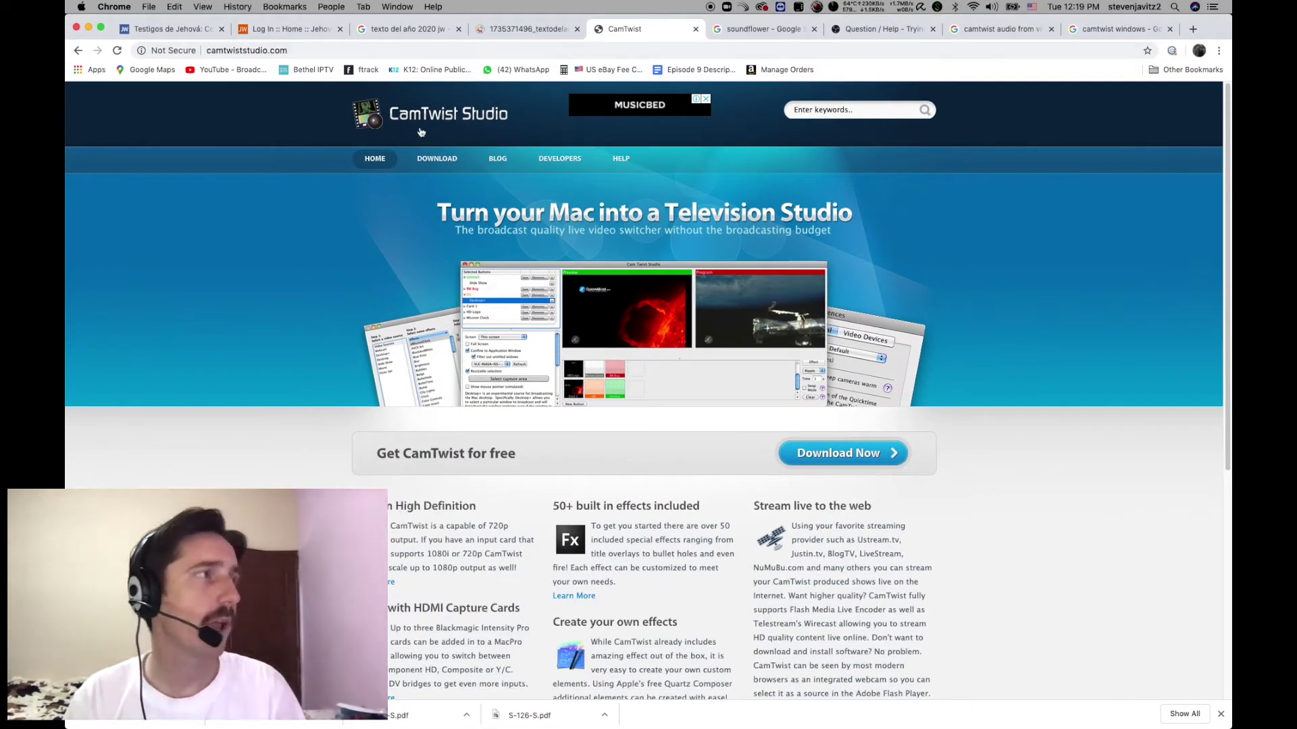
{"action": "left_click", "coordinate": [88, 29]}
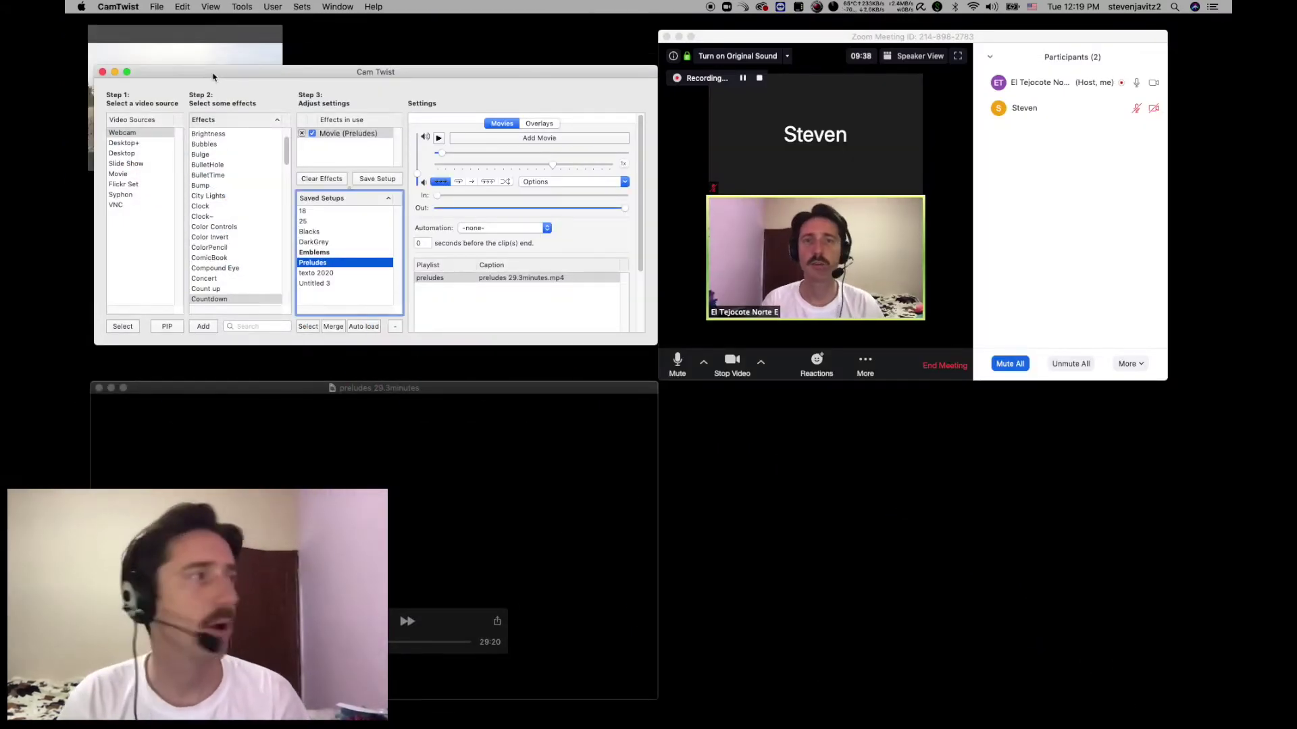
- Arrange the CamTwist window and open the Studio switcher from the View menu
{"action": "left_click_drag", "start_coordinate": [212, 77], "coordinate": [215, 63]}
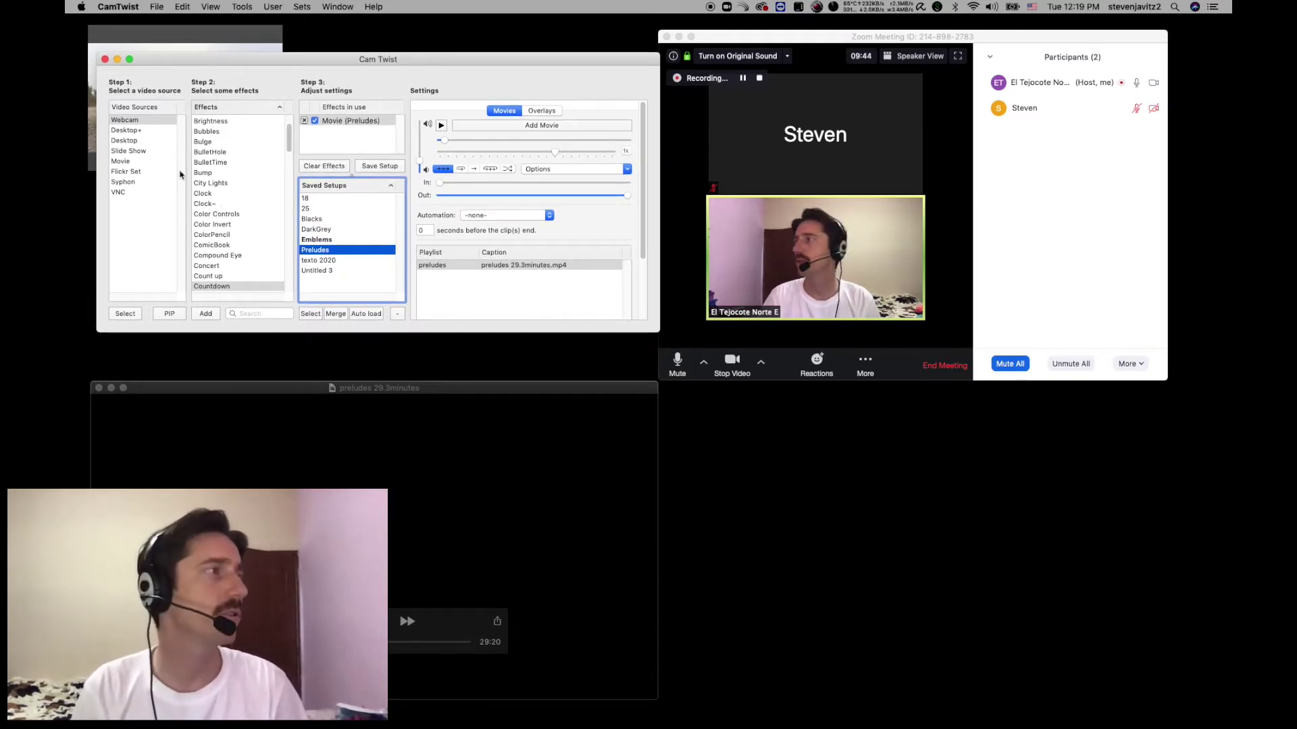
{"action": "left_click_drag", "start_coordinate": [217, 62], "coordinate": [205, 39]}
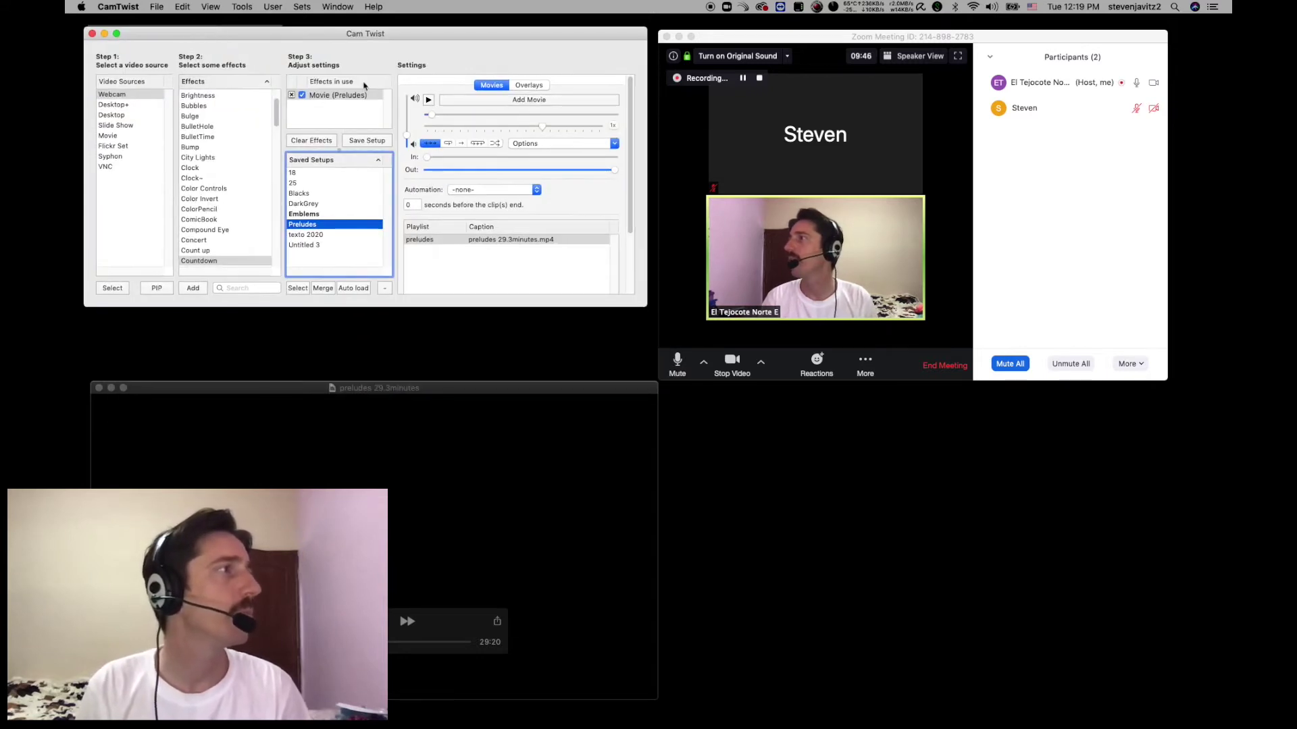
{"action": "left_click", "coordinate": [459, 37]}
{"action": "left_click_drag", "start_coordinate": [459, 38], "coordinate": [460, 63]}
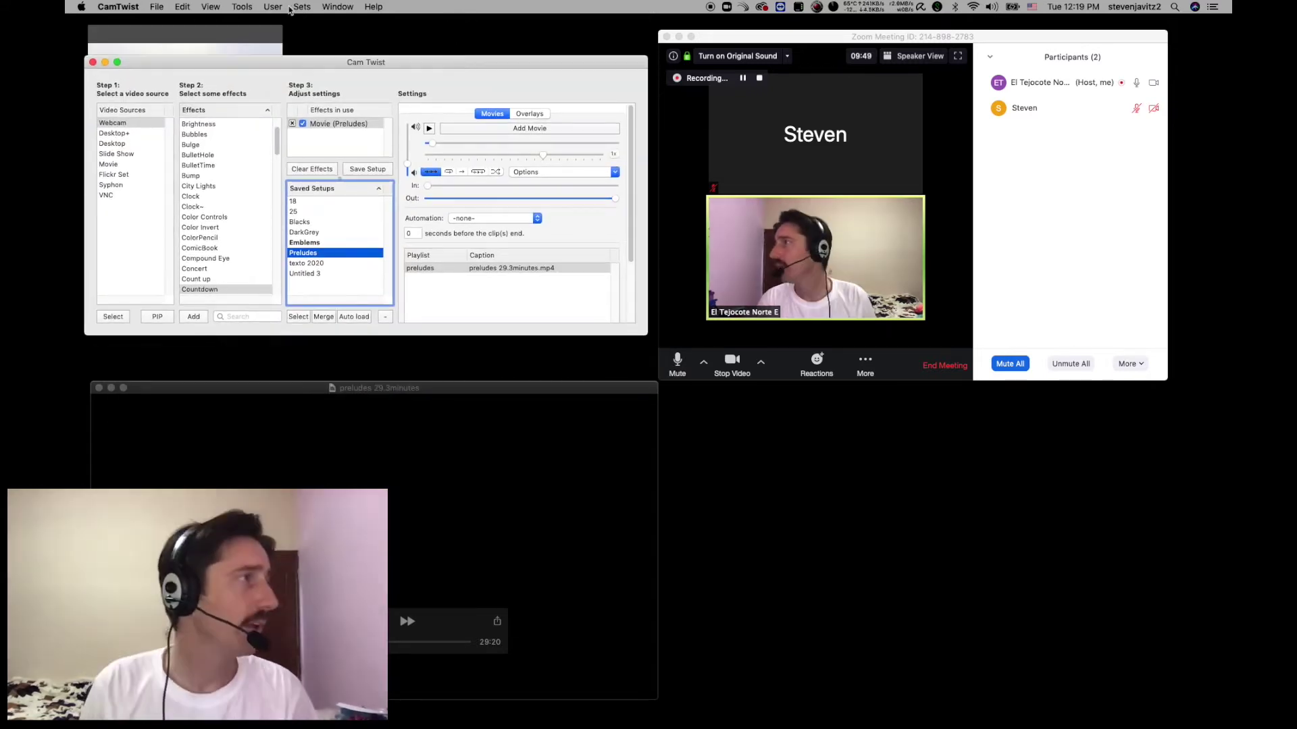
{"action": "left_click", "coordinate": [242, 7]}
{"action": "mouse_move", "coordinate": [210, 6]}
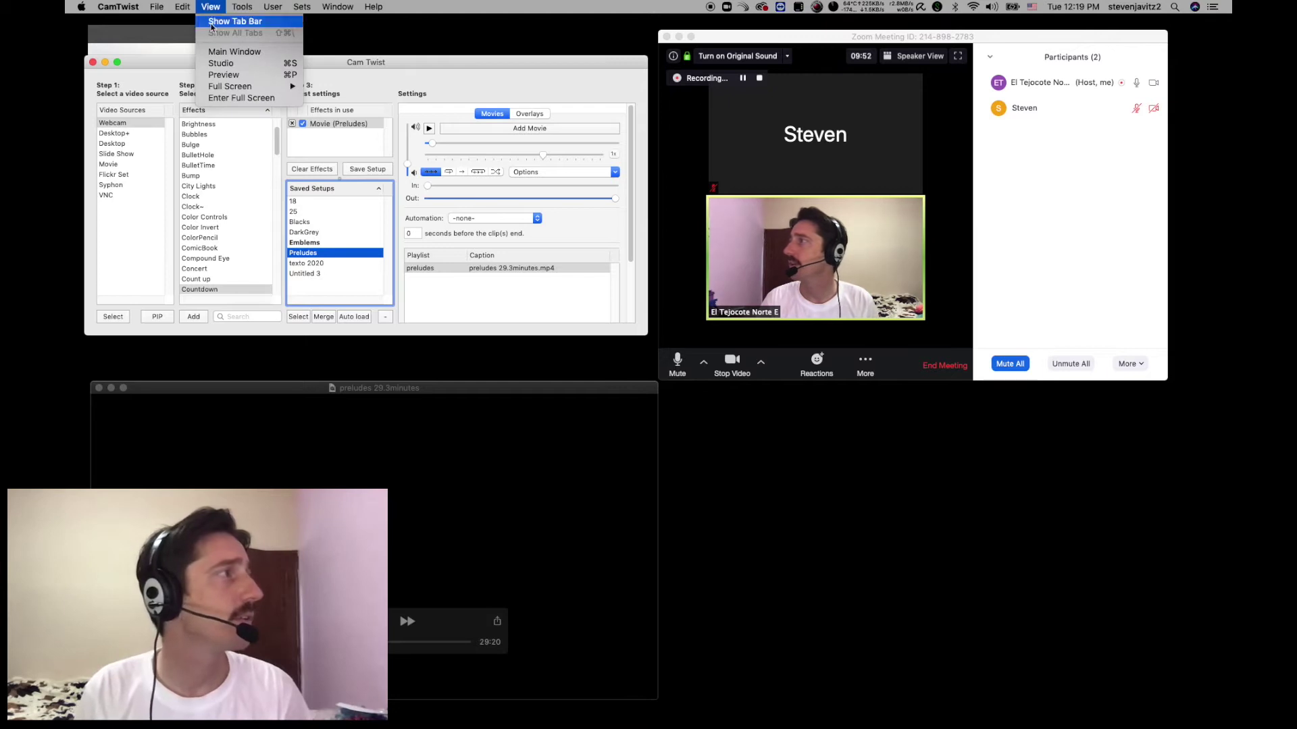
{"action": "left_click", "coordinate": [222, 62]}
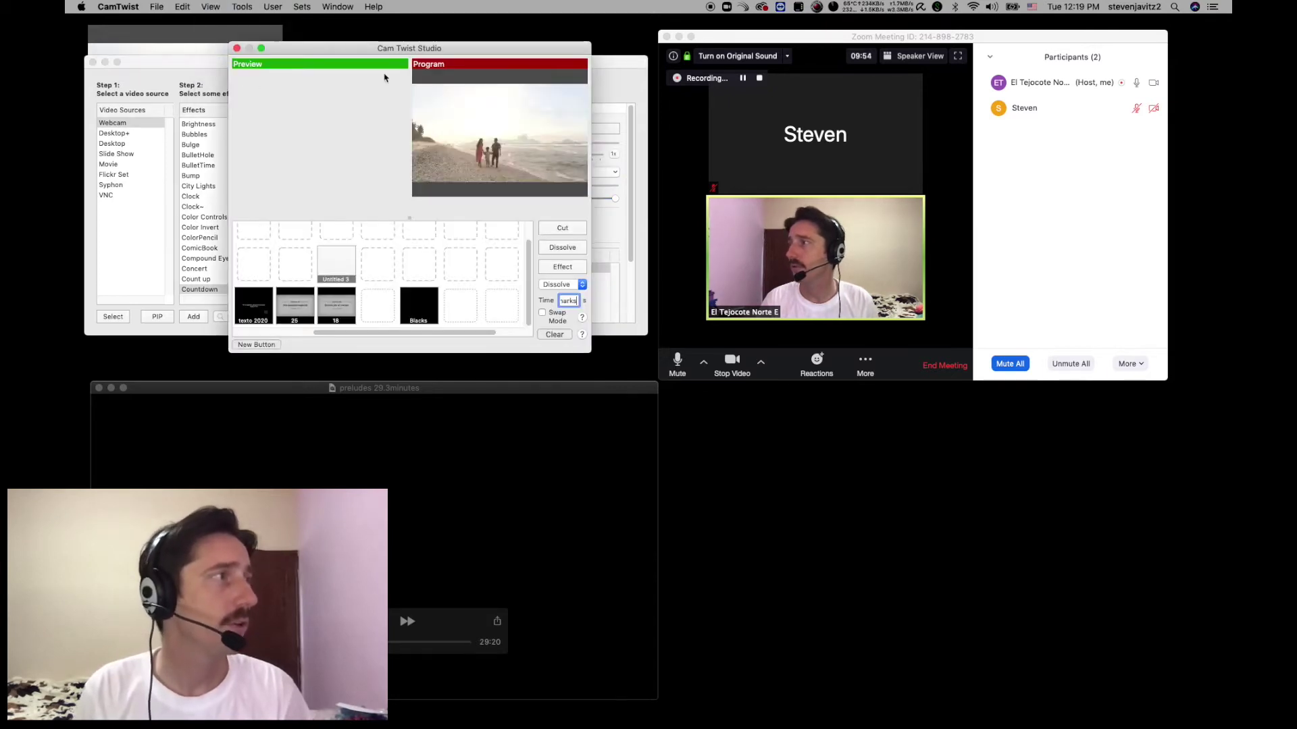
{"action": "left_click_drag", "start_coordinate": [366, 46], "coordinate": [417, 44]}
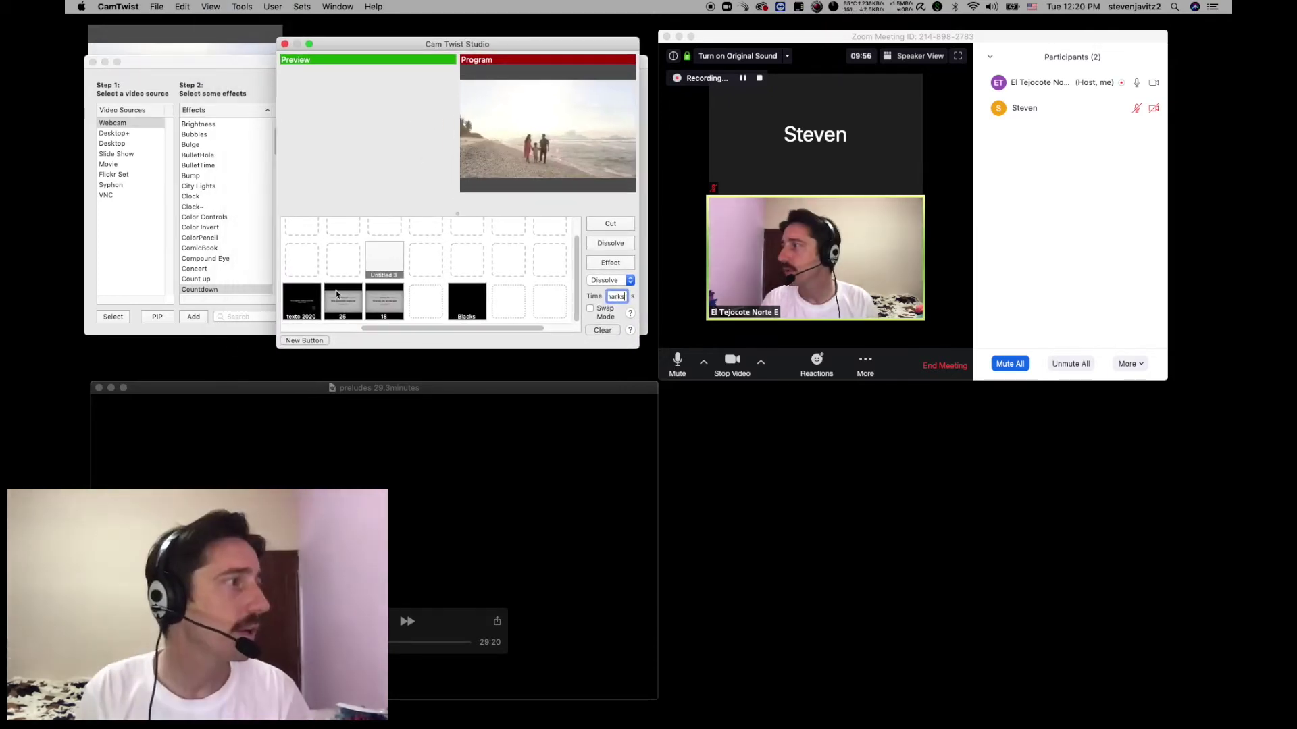
- Cut the texto 2020, Blacks and song 18 scenes to Program in turn
{"action": "left_click", "coordinate": [302, 306]}
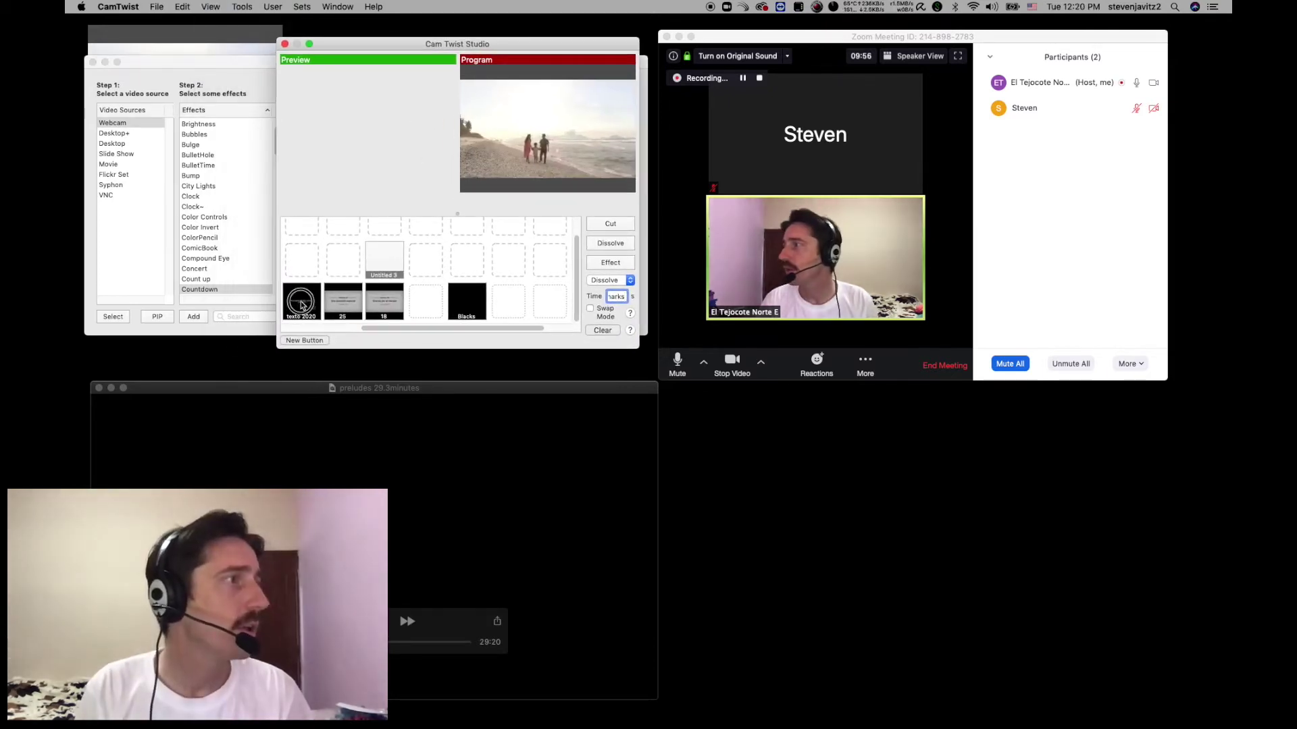
{"action": "left_click", "coordinate": [613, 227]}
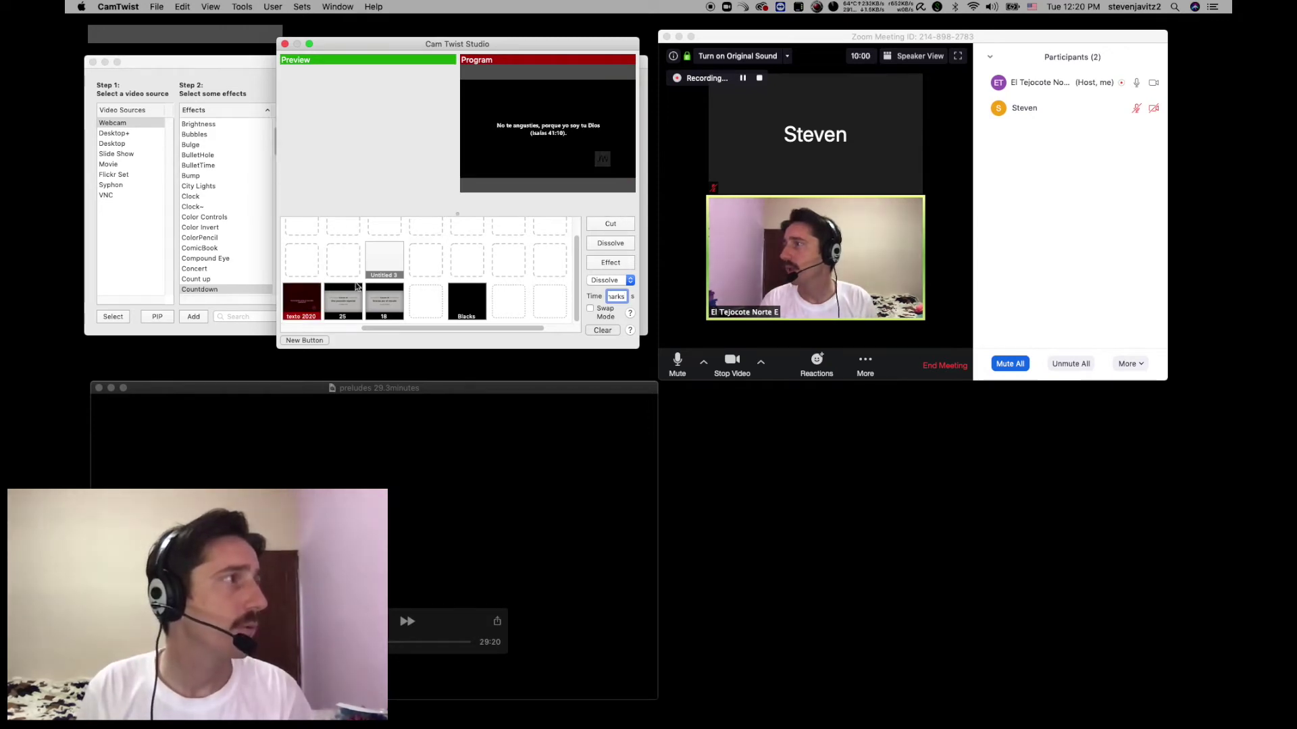
{"action": "left_click", "coordinate": [241, 39]}
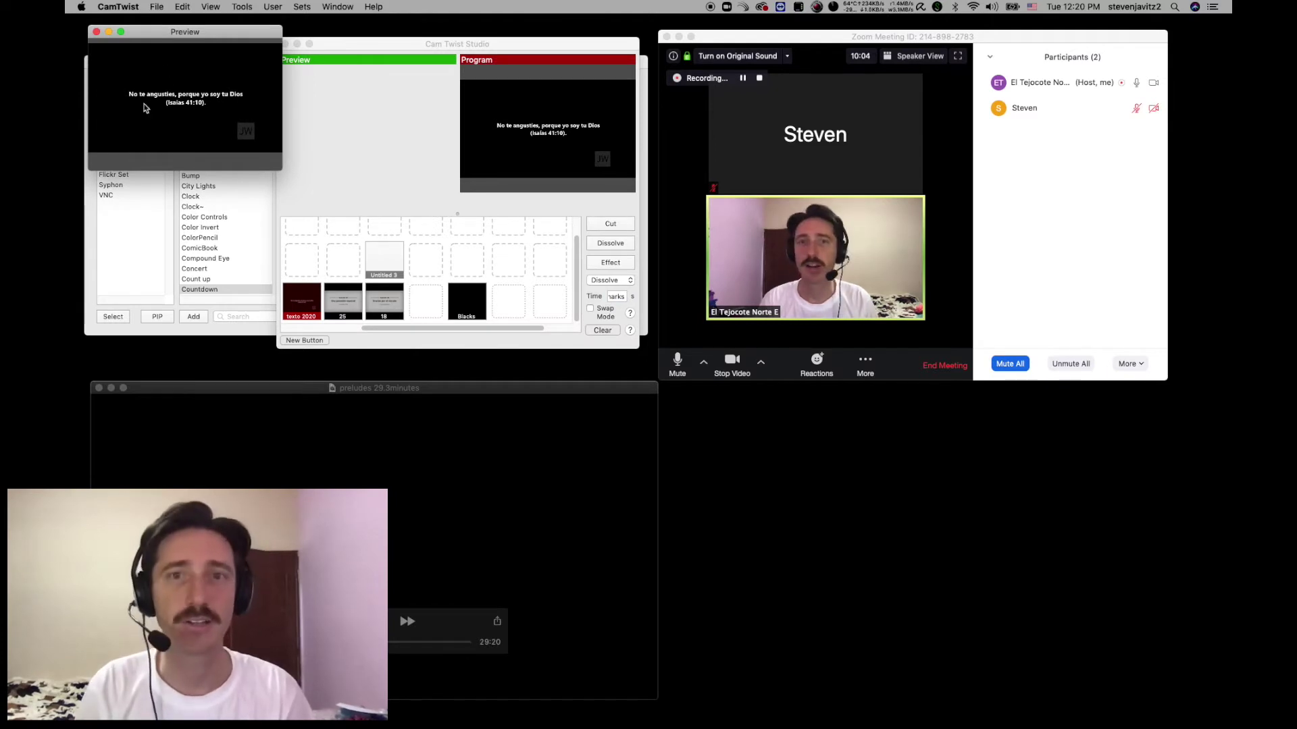
{"action": "left_click", "coordinate": [467, 302]}
{"action": "left_click", "coordinate": [614, 230]}
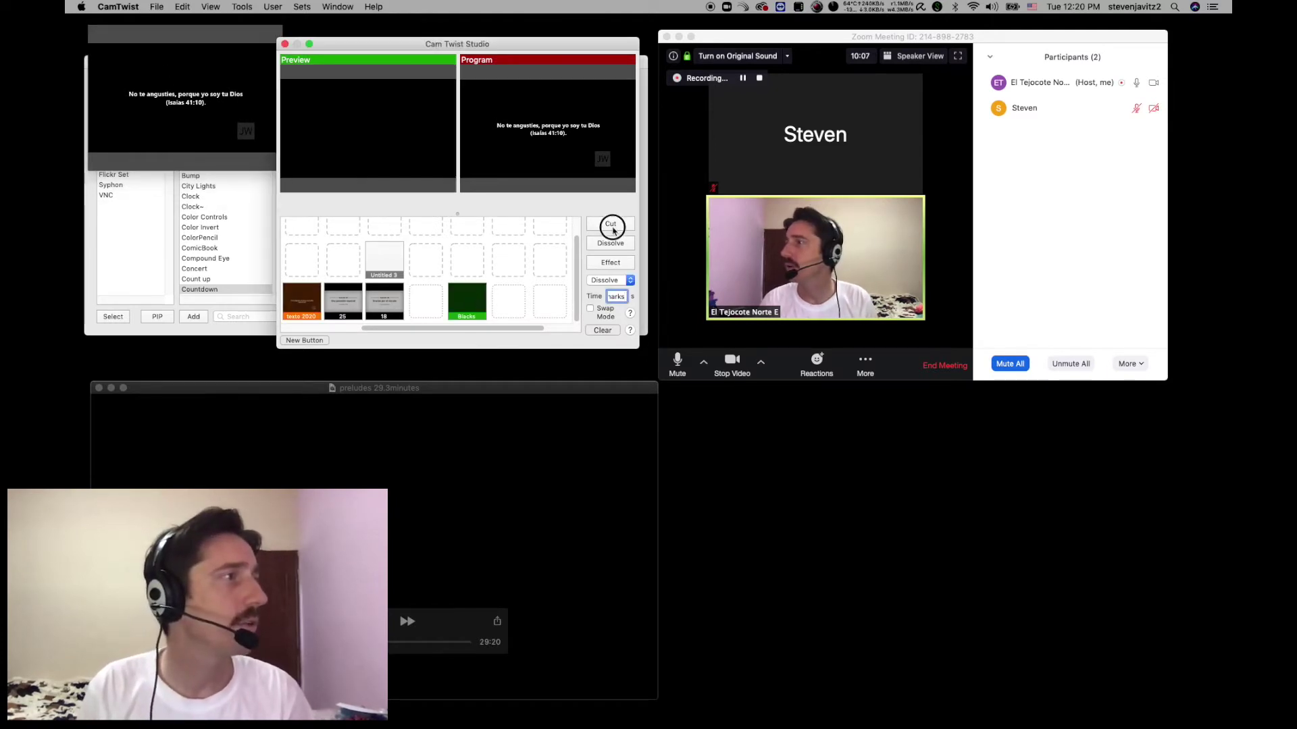
{"action": "left_click", "coordinate": [385, 301]}
{"action": "left_click", "coordinate": [600, 230]}
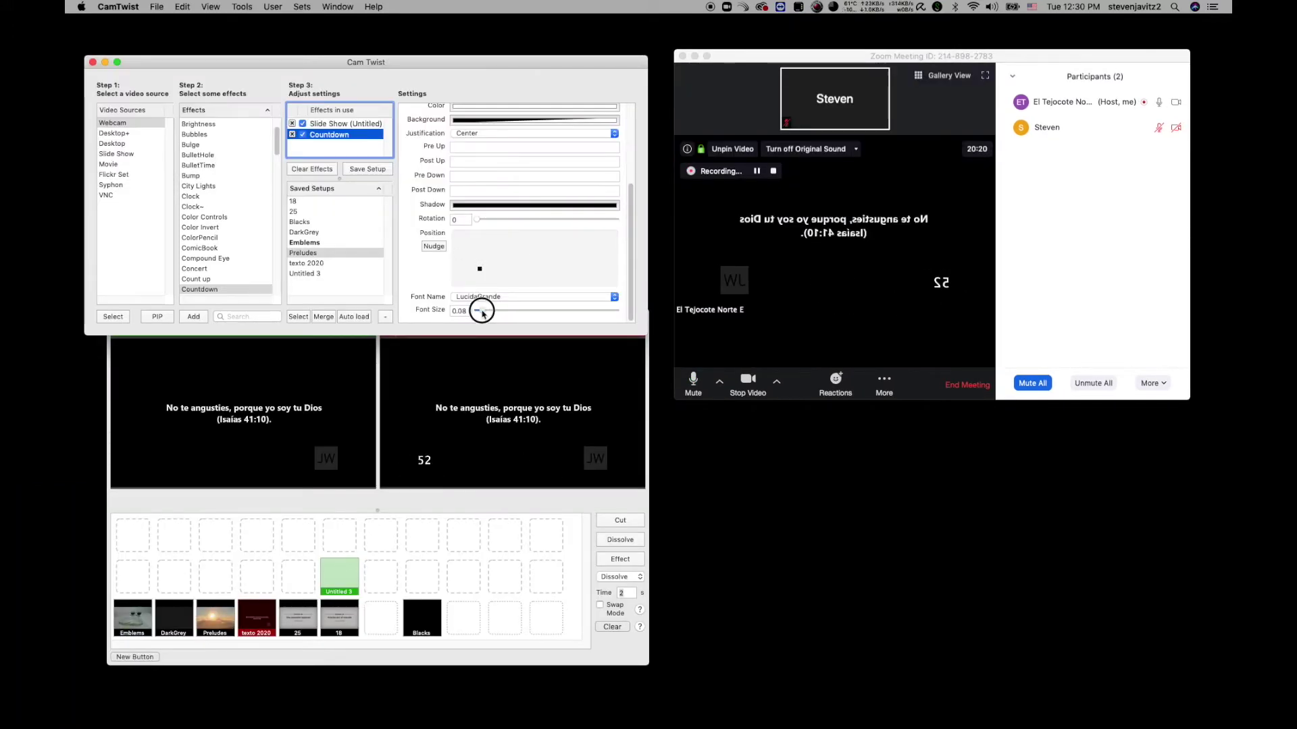
- Set the Countdown start time to 11:00
{"action": "left_click", "coordinate": [455, 119]}
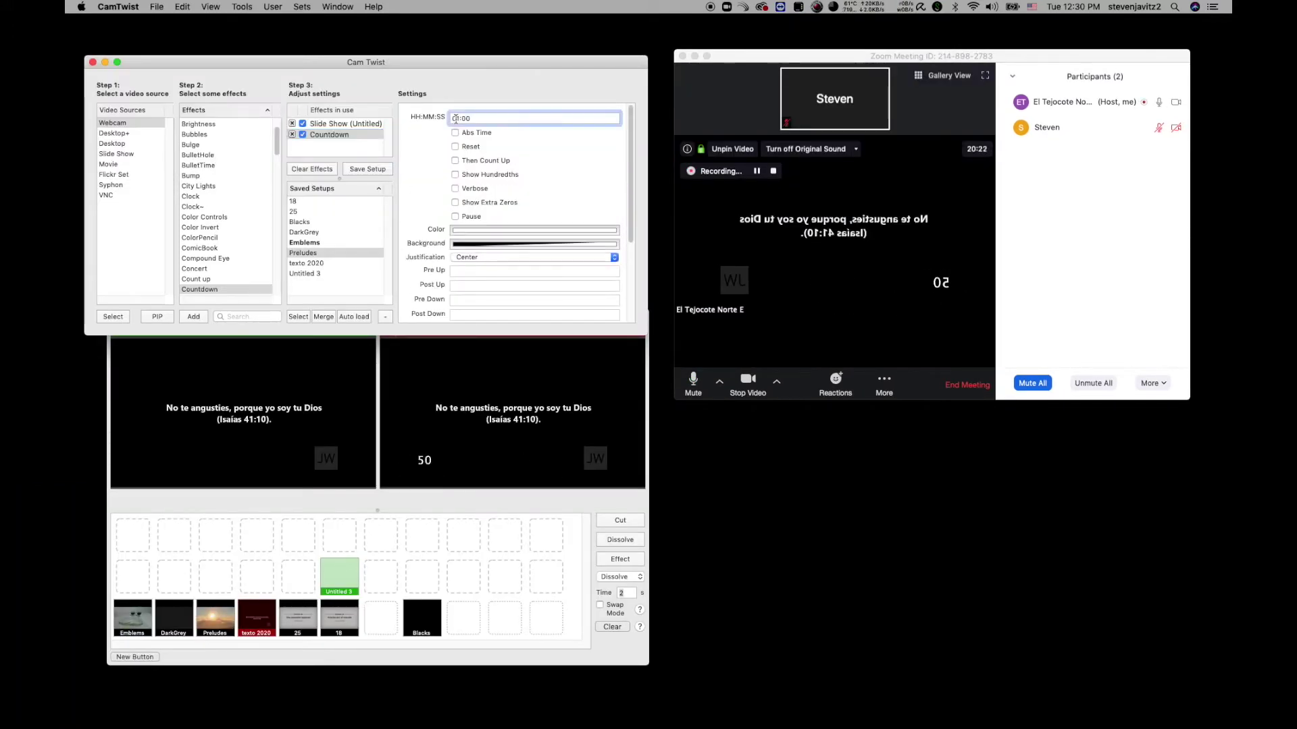
{"action": "key", "text": "Delete"}
{"action": "type", "text": "1"}
{"action": "key", "text": "Return"}
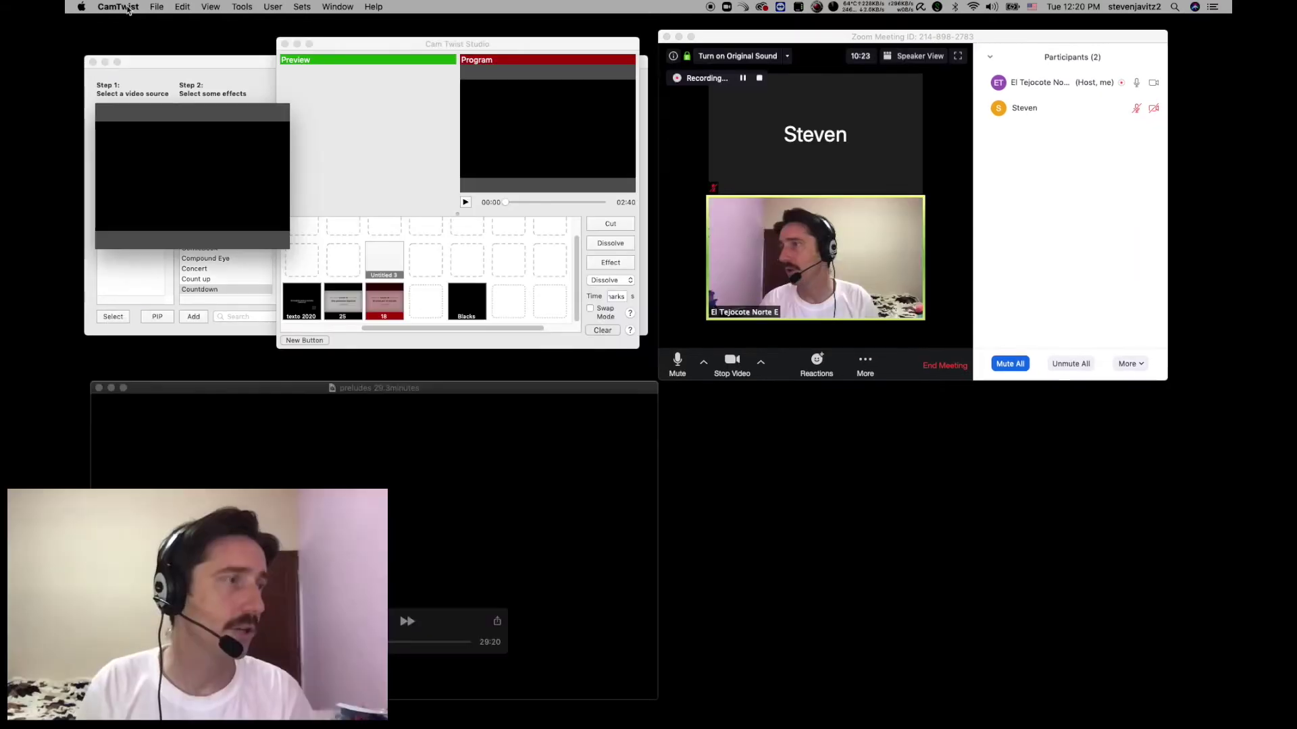
- Check CamTwist Preferences for a 1280x720 video size at 30 FPS
{"action": "left_click", "coordinate": [128, 9]}
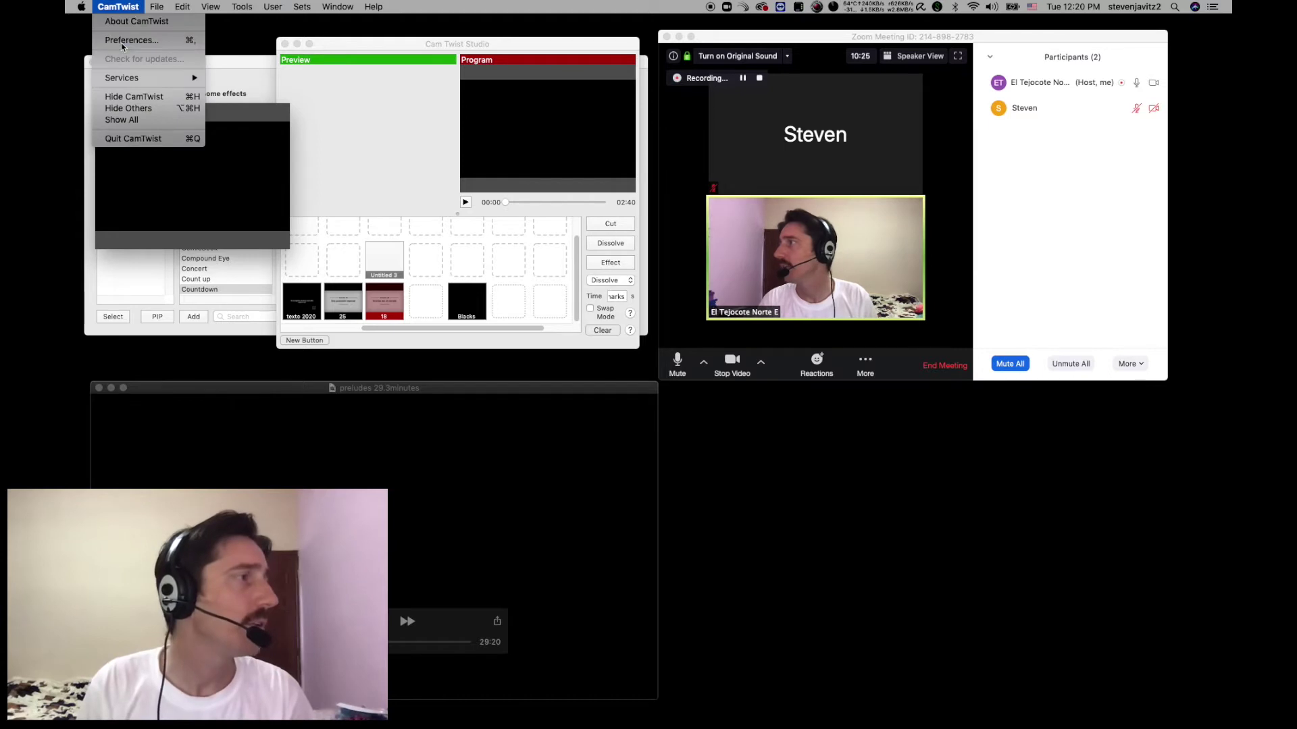
{"action": "left_click", "coordinate": [123, 46]}
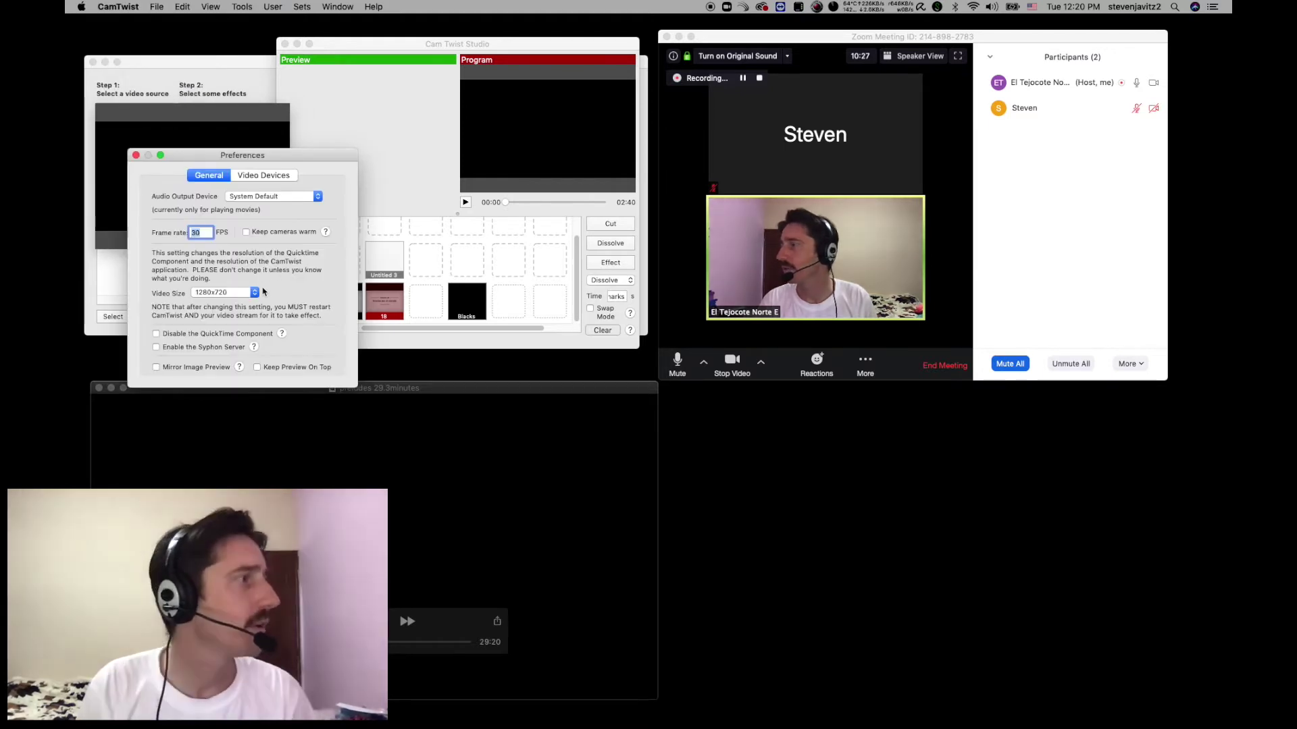
{"action": "left_click", "coordinate": [254, 292]}
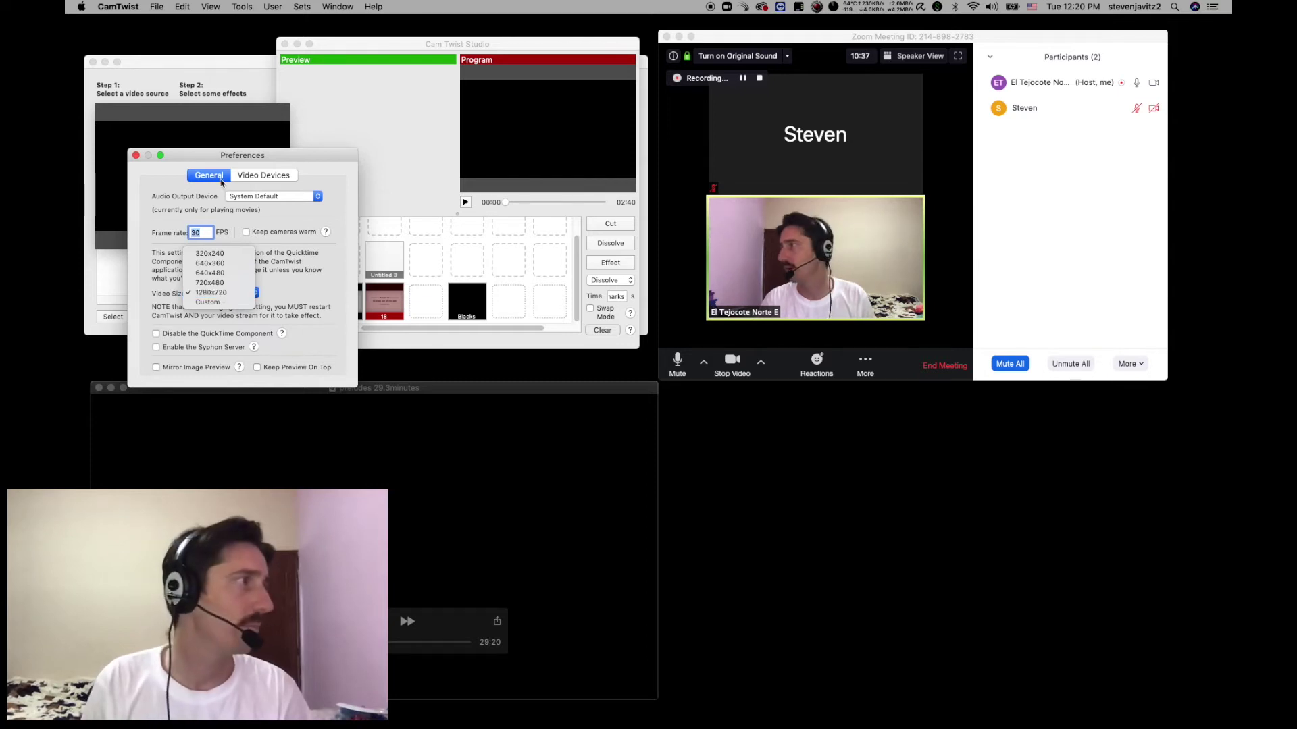
{"action": "left_click_drag", "start_coordinate": [206, 160], "coordinate": [241, 152]}
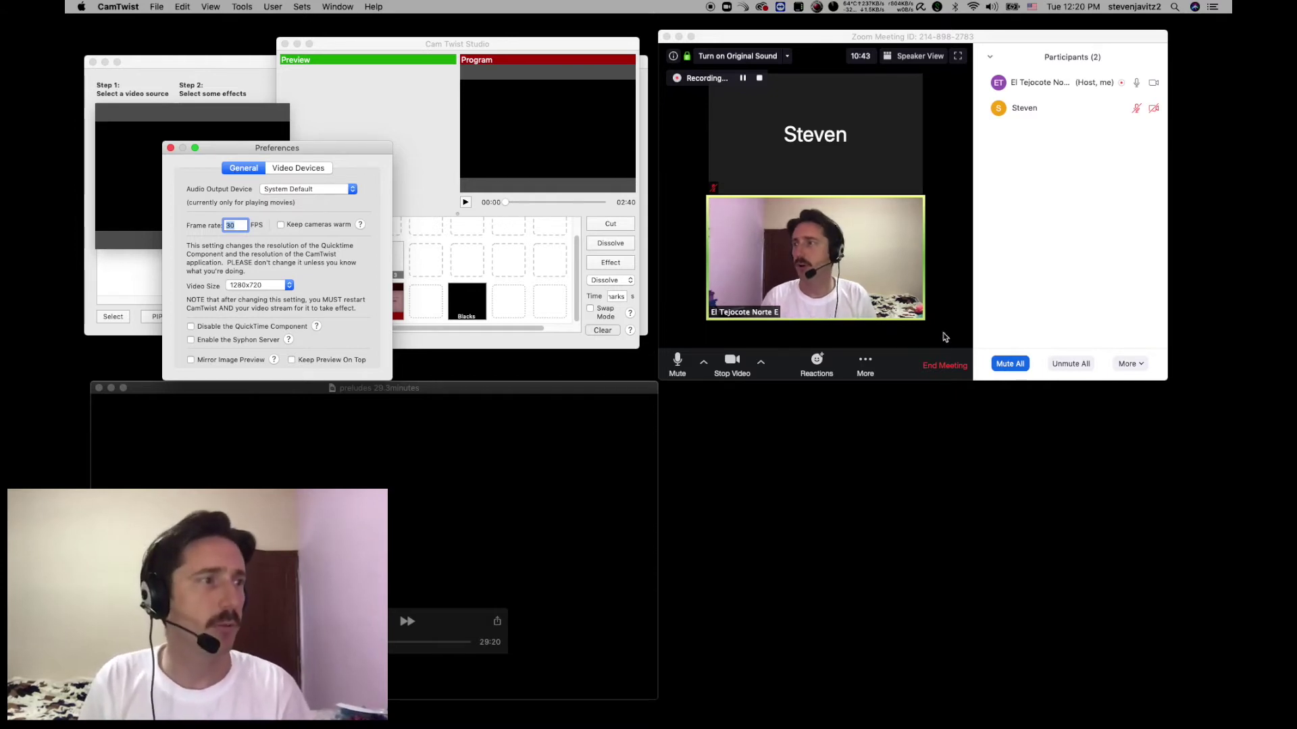
- Select CamTwist as the Zoom meeting camera
{"action": "left_click", "coordinate": [761, 370]}
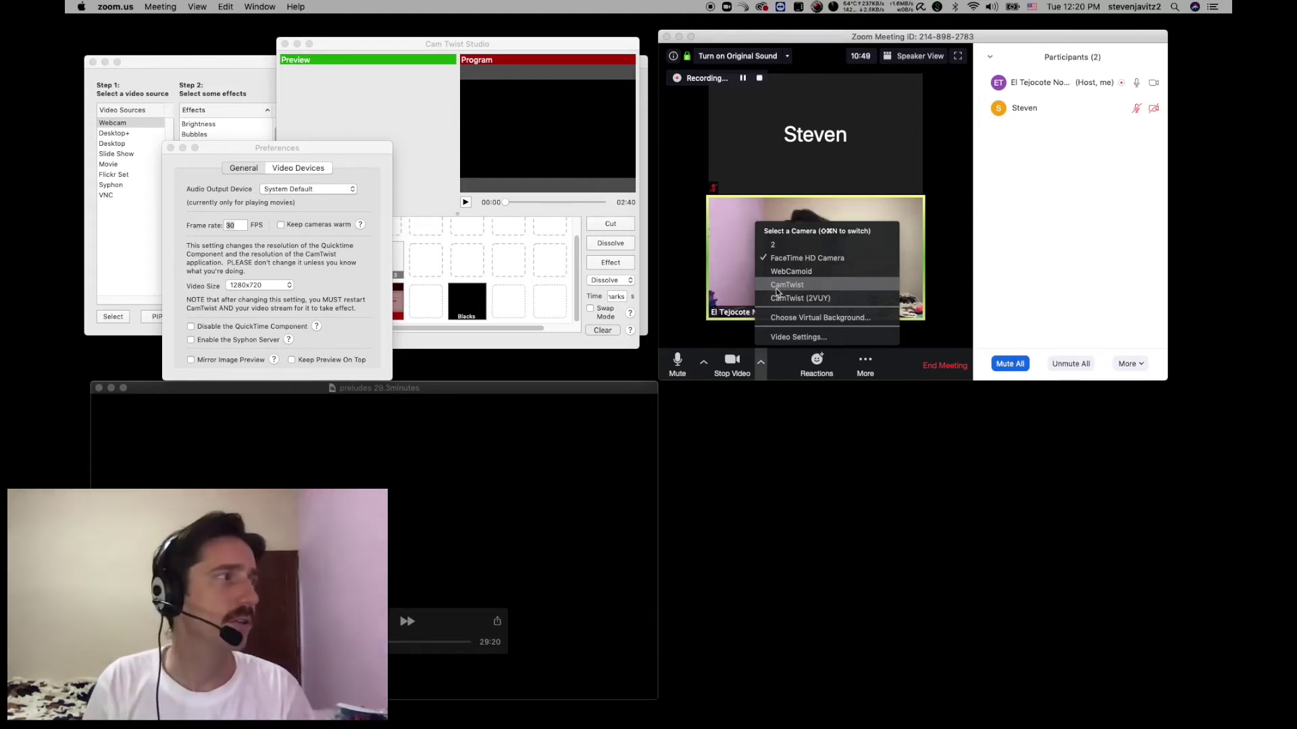
{"action": "left_click", "coordinate": [777, 289]}
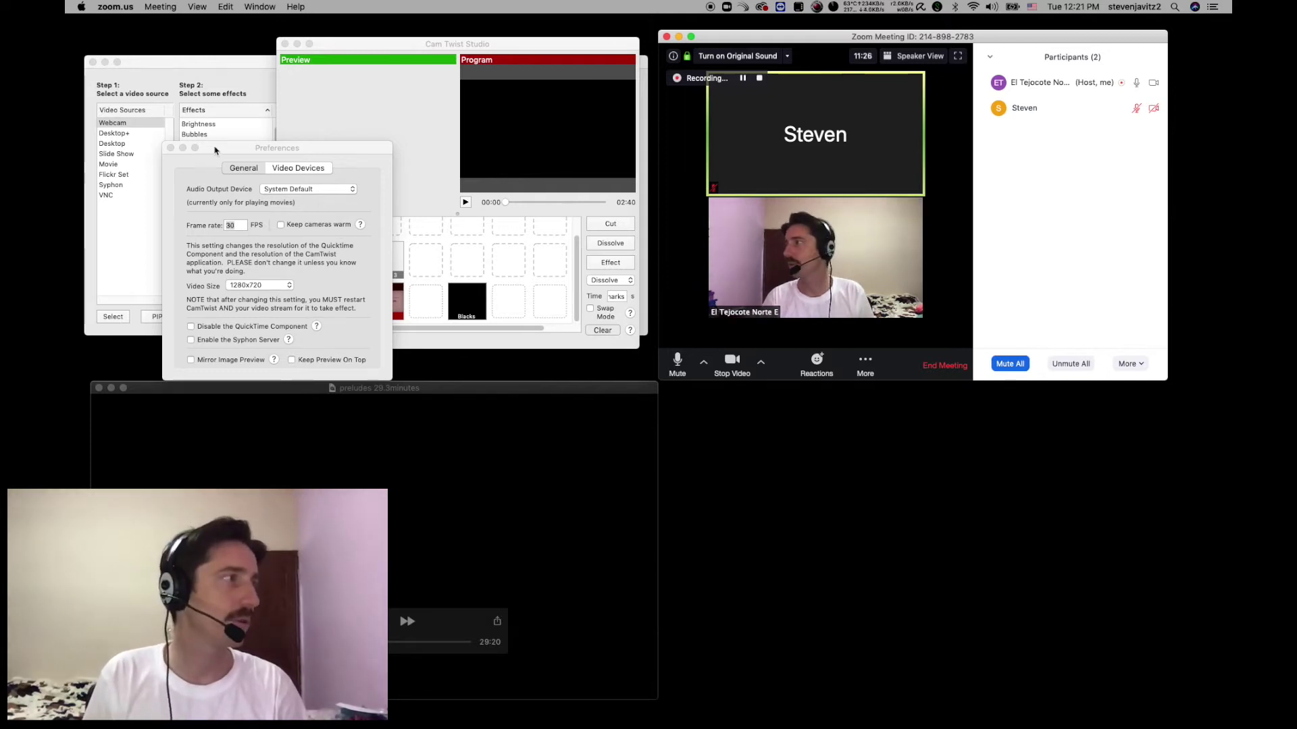
{"action": "left_click_drag", "start_coordinate": [212, 147], "coordinate": [213, 96]}
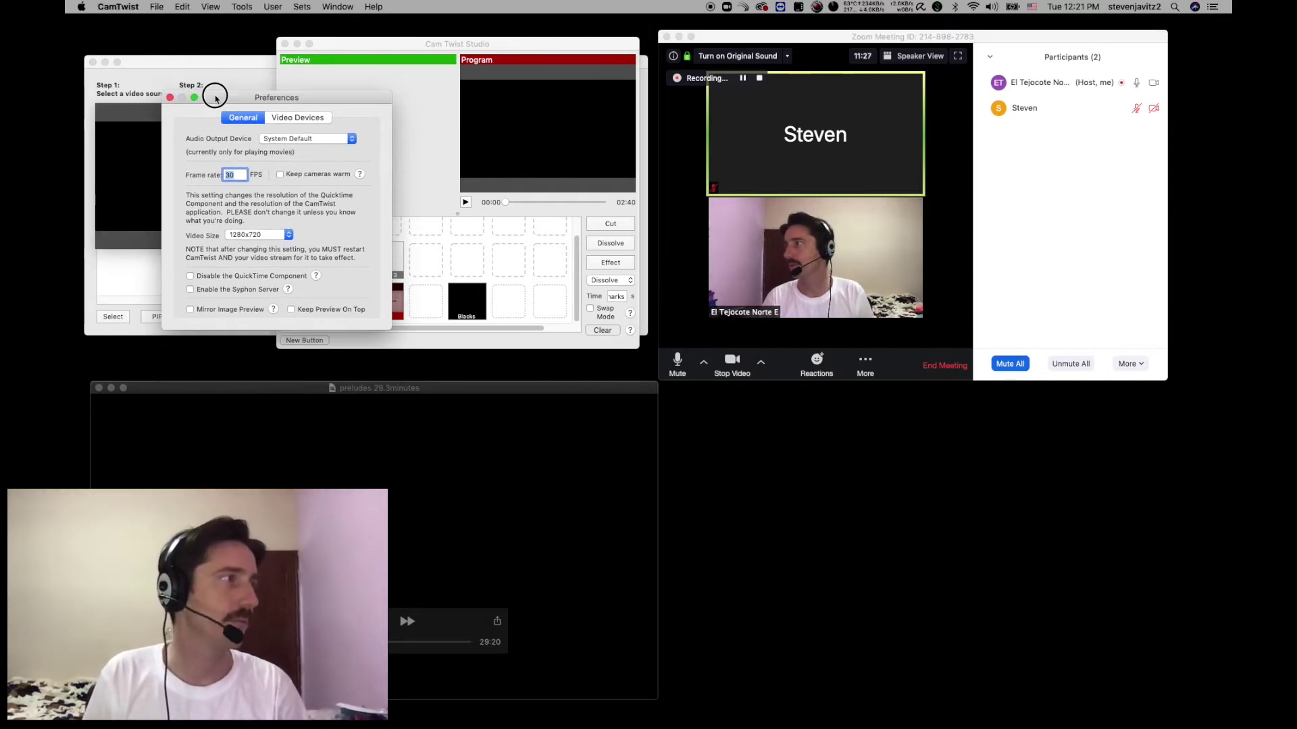
{"action": "left_click", "coordinate": [372, 45]}
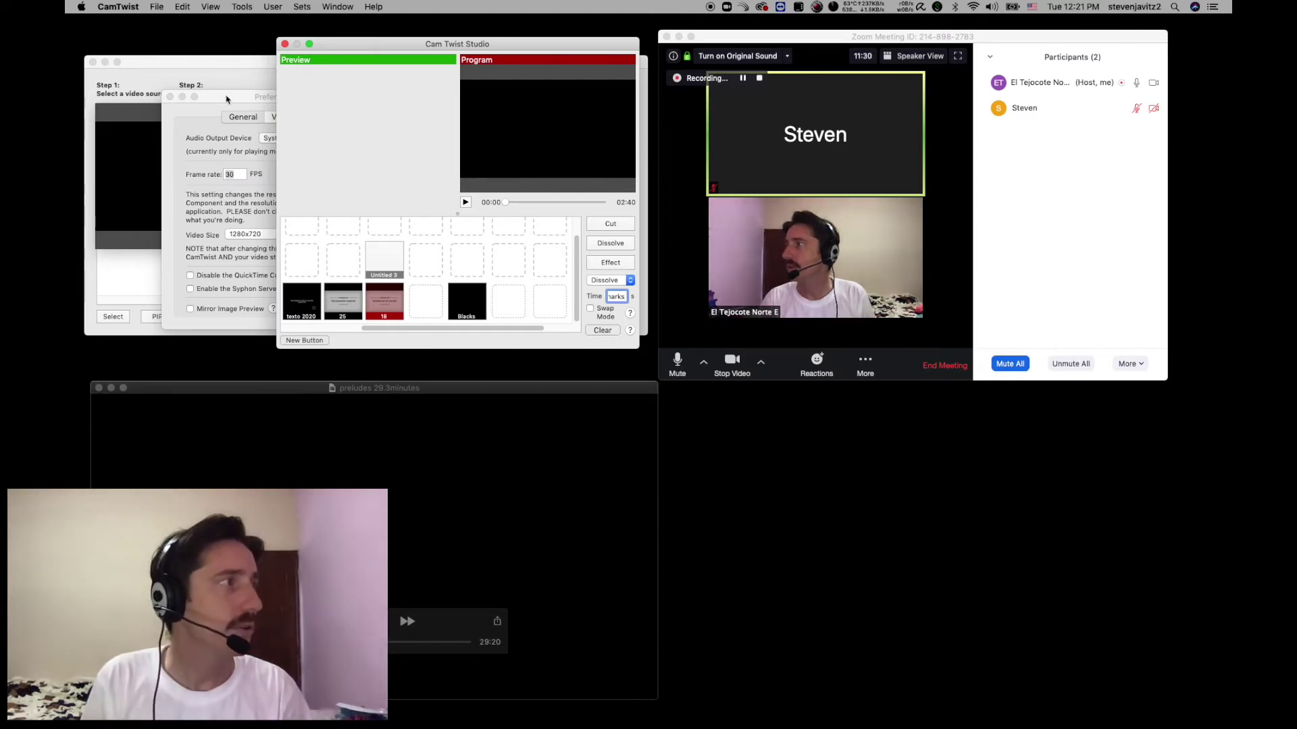
{"action": "left_click_drag", "start_coordinate": [235, 97], "coordinate": [240, 82]}
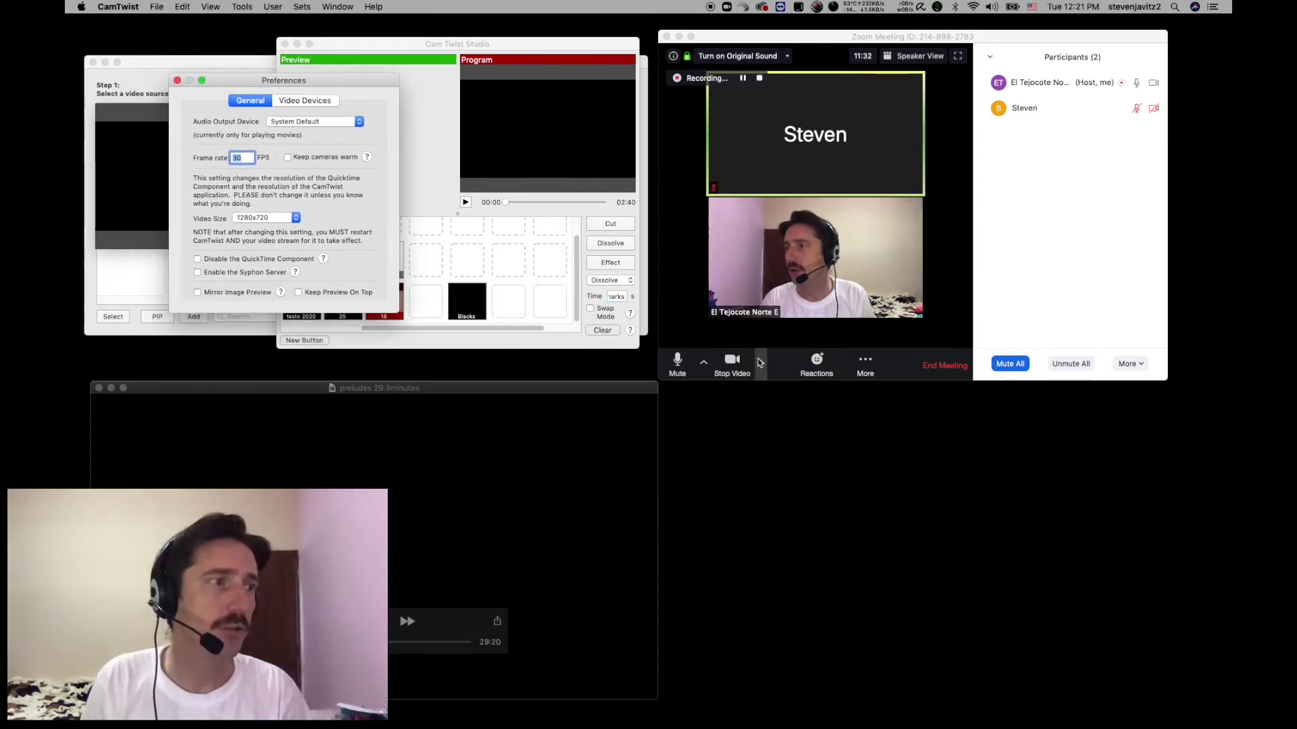
{"action": "left_click", "coordinate": [760, 363]}
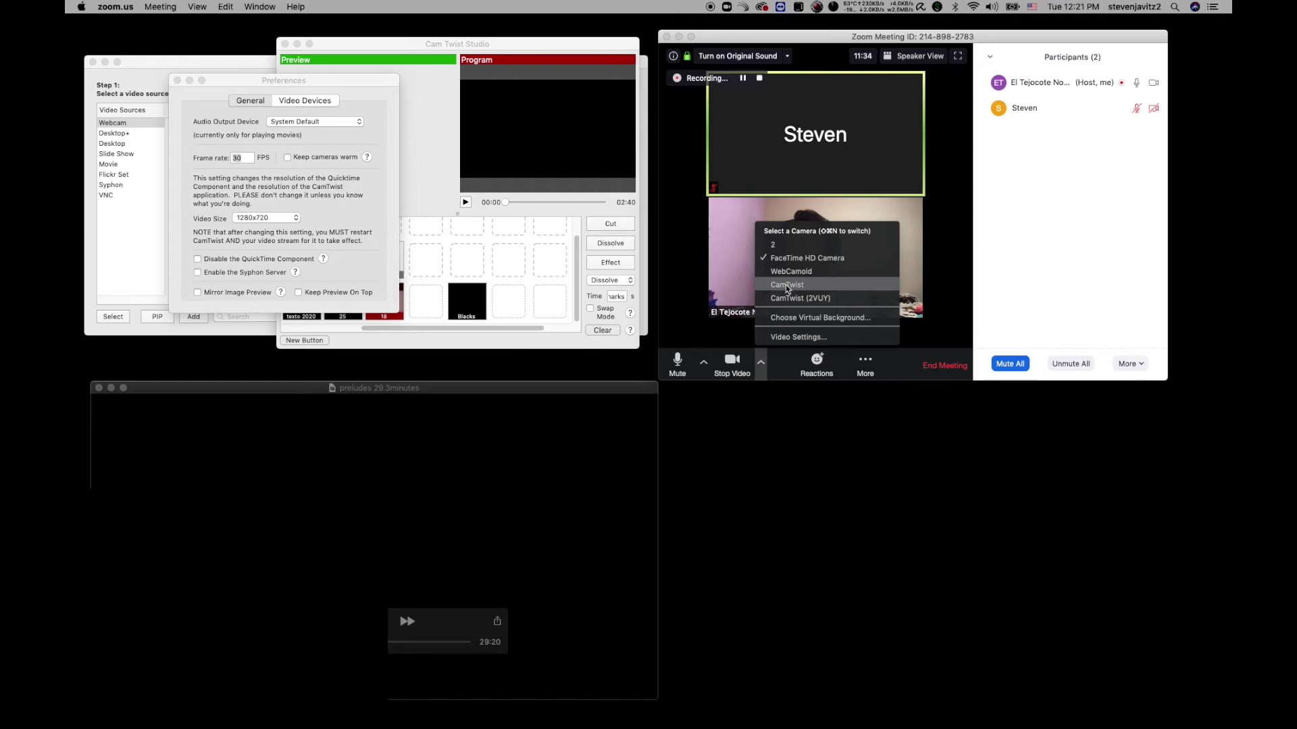
{"action": "left_click", "coordinate": [787, 285]}
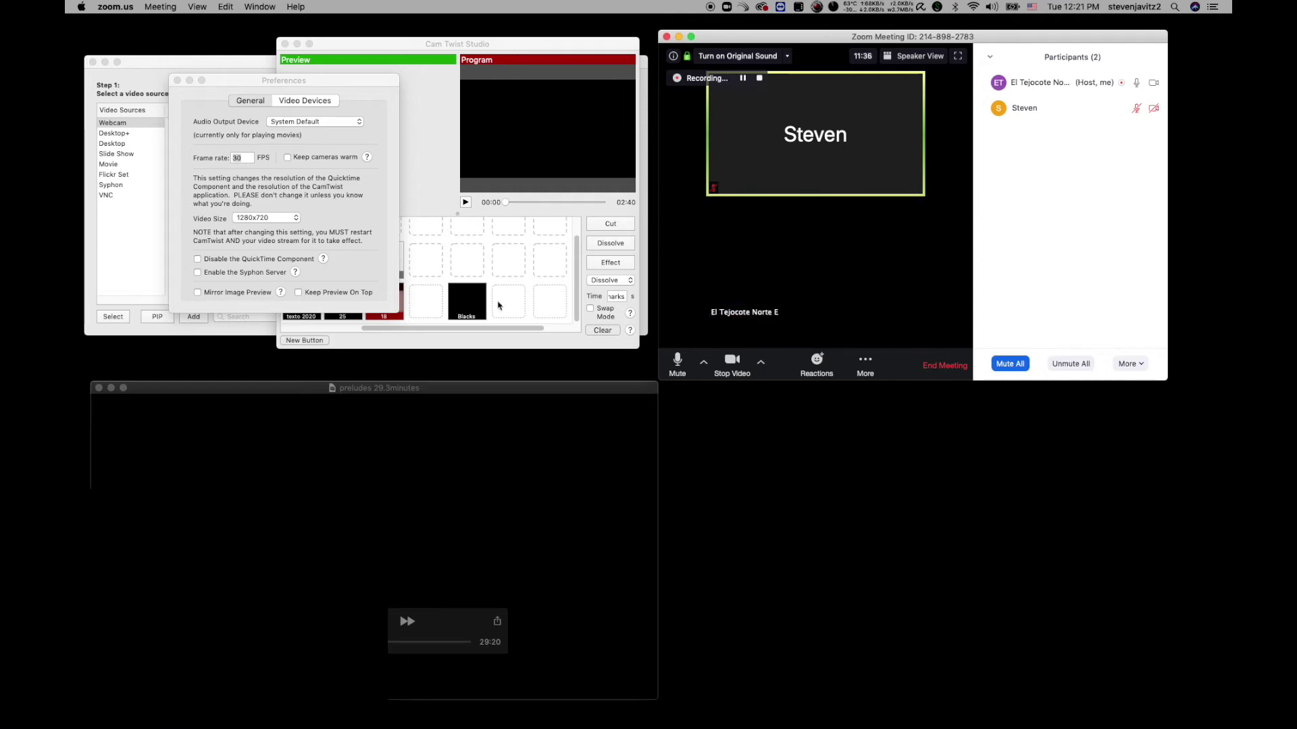
- Load the Preludes clip into Preview and cut it to Program
{"action": "left_click_drag", "start_coordinate": [487, 328], "coordinate": [422, 328]}
{"action": "left_click", "coordinate": [354, 312]}
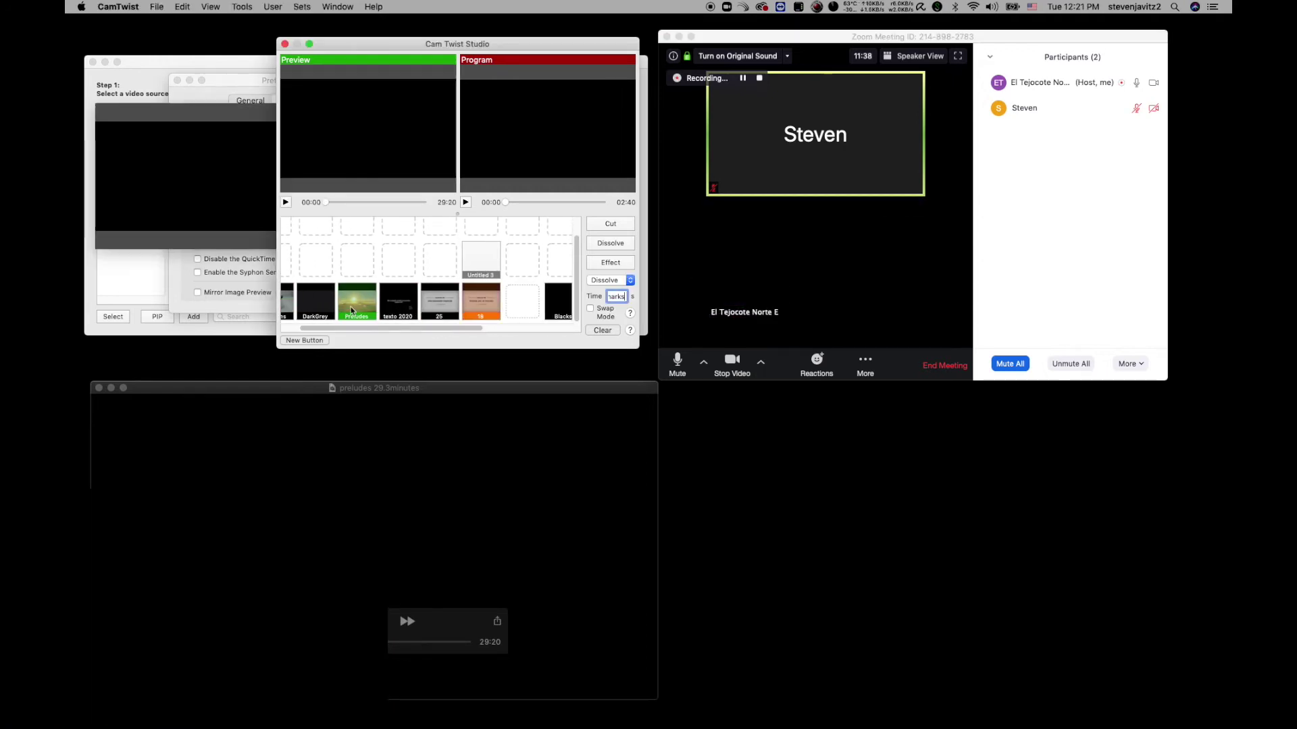
{"action": "left_click", "coordinate": [610, 223]}
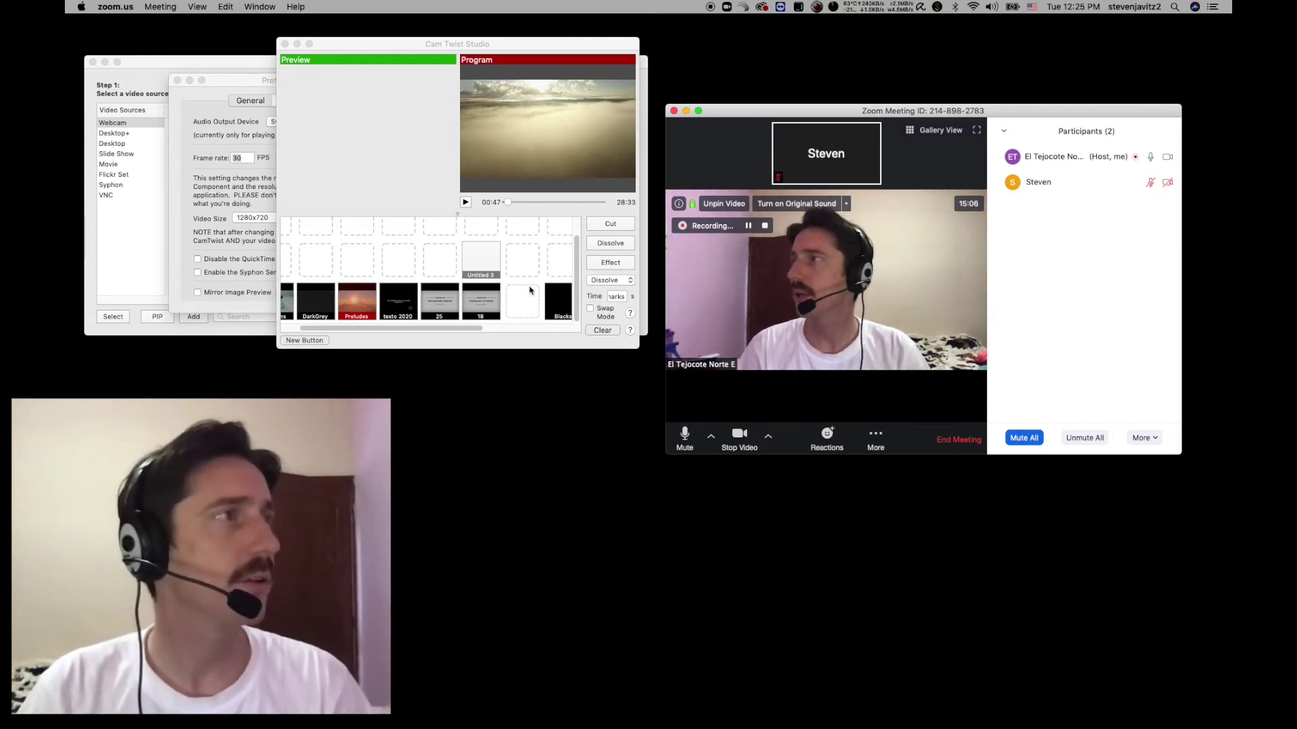
- Move the Cam Twist Studio window down and to the left
{"action": "left_click_drag", "start_coordinate": [511, 43], "coordinate": [456, 76]}
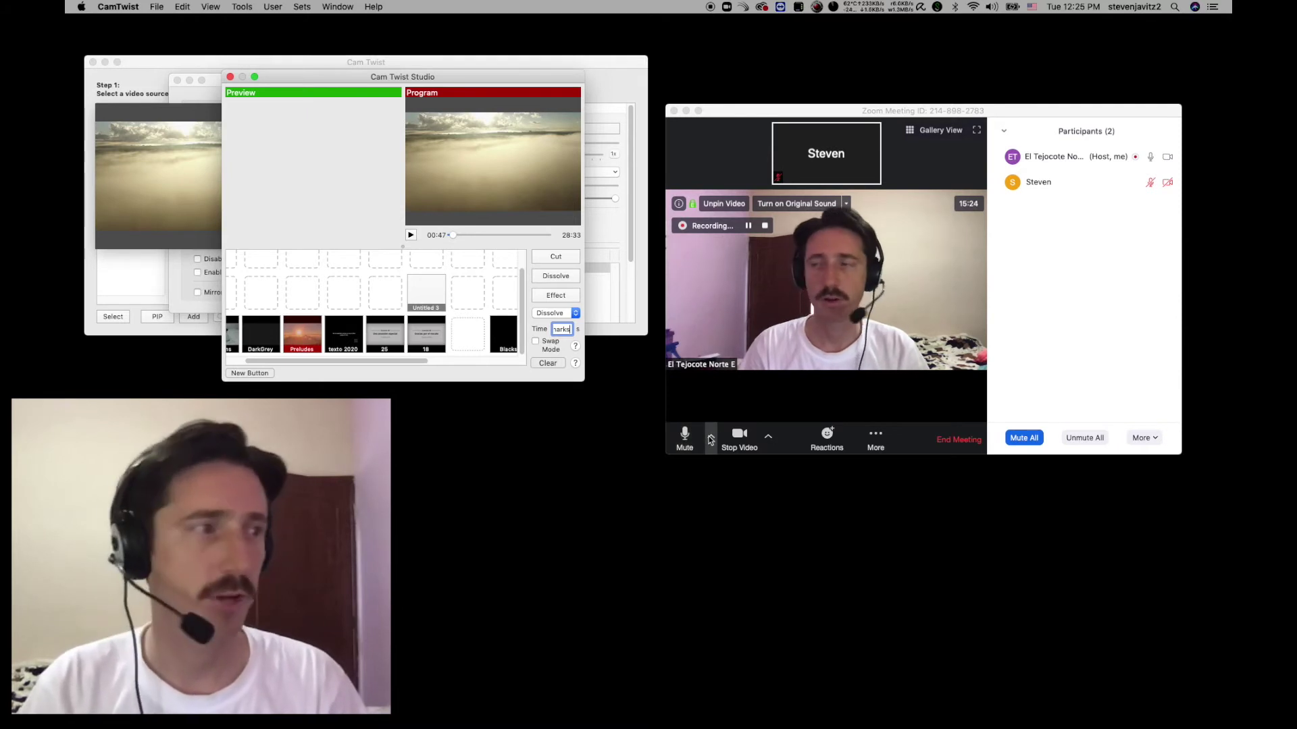
{"action": "left_click", "coordinate": [710, 439]}
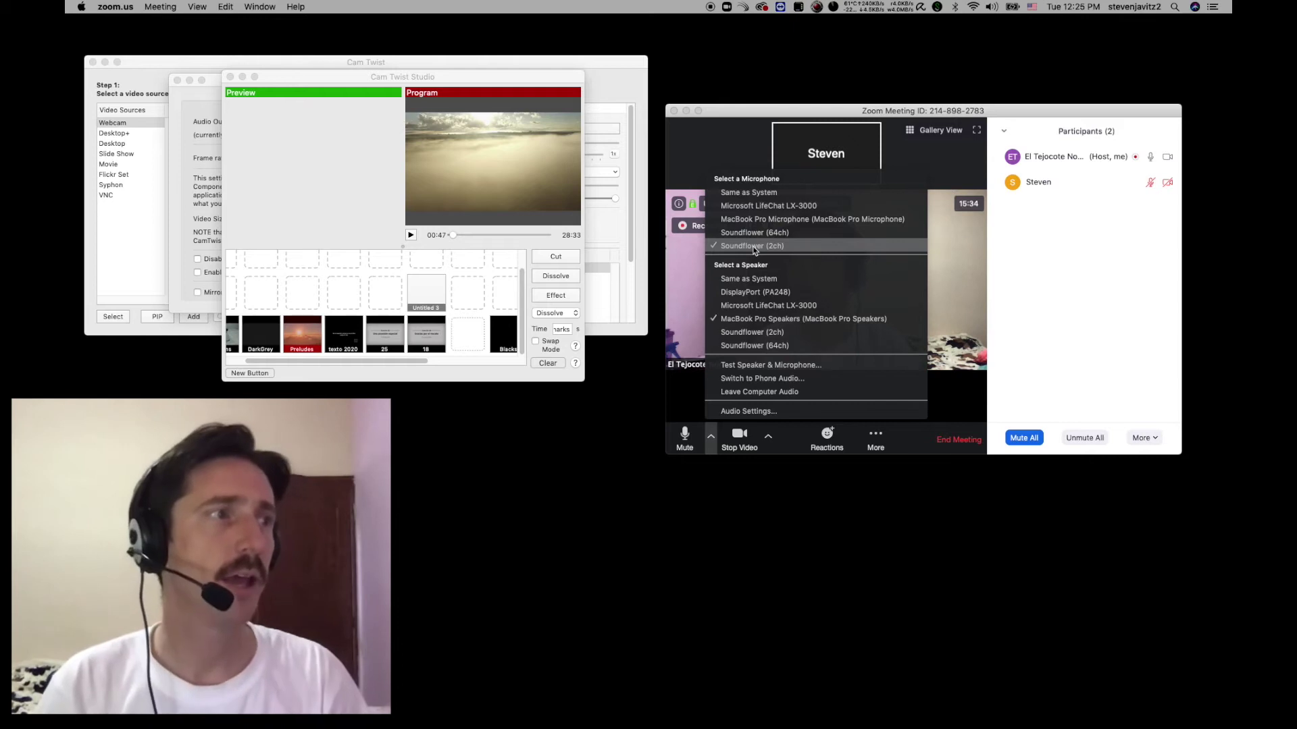
{"action": "left_click", "coordinate": [726, 113]}
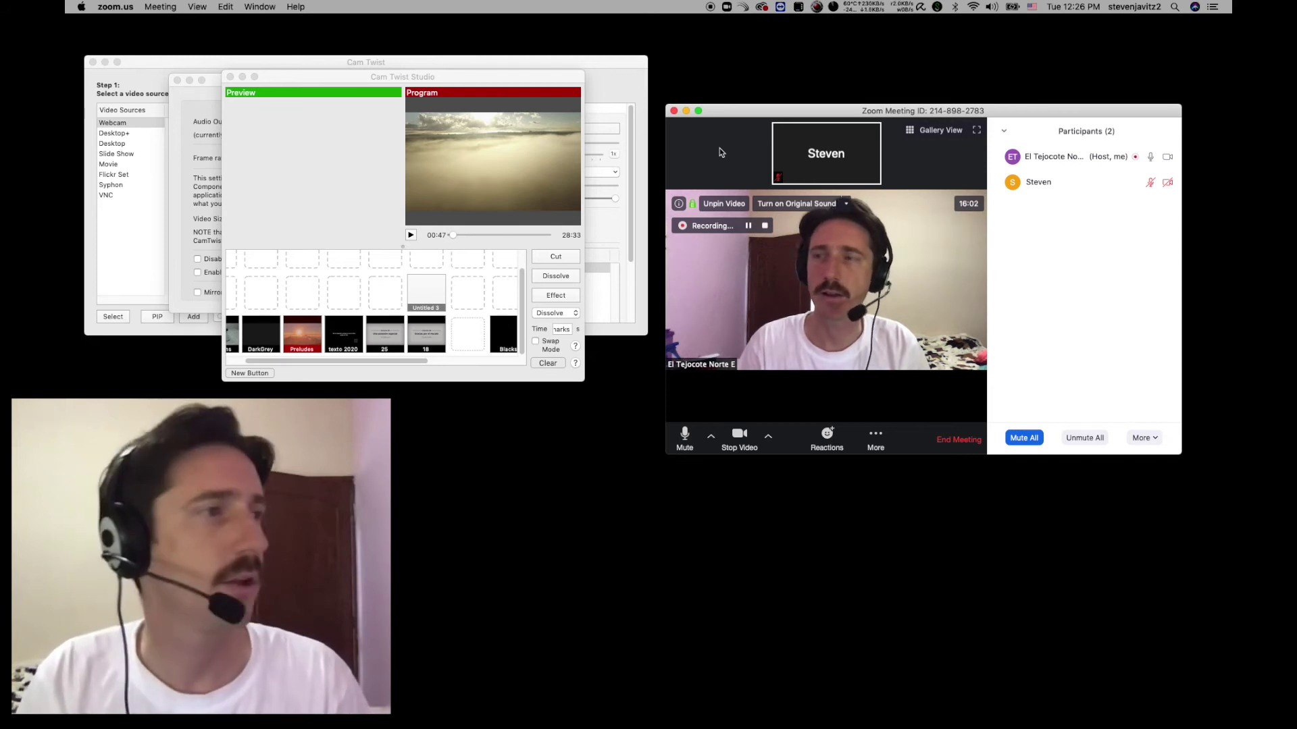
{"action": "left_click", "coordinate": [710, 437]}
- Check 'Show in-meeting option to Enable Original Sound' in Zoom's advanced audio settings
{"action": "left_click", "coordinate": [729, 412]}
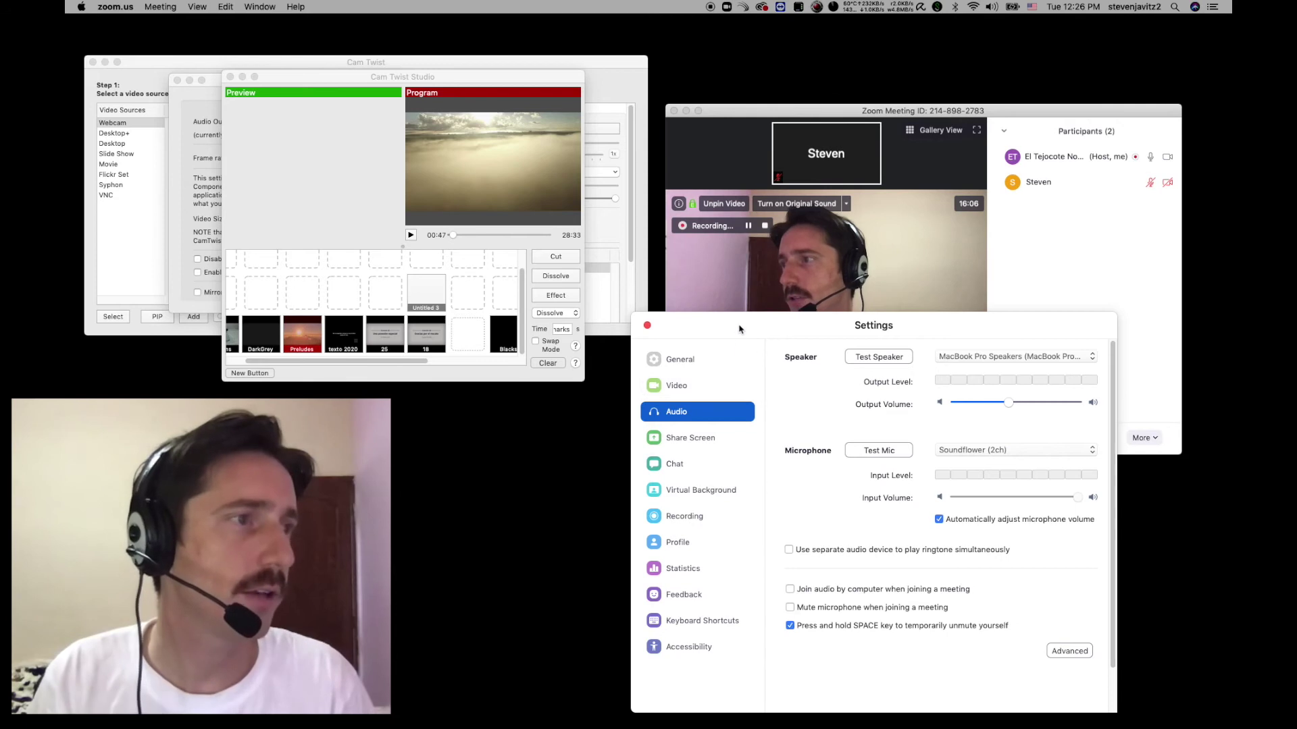
{"action": "left_click_drag", "start_coordinate": [742, 329], "coordinate": [584, 195]}
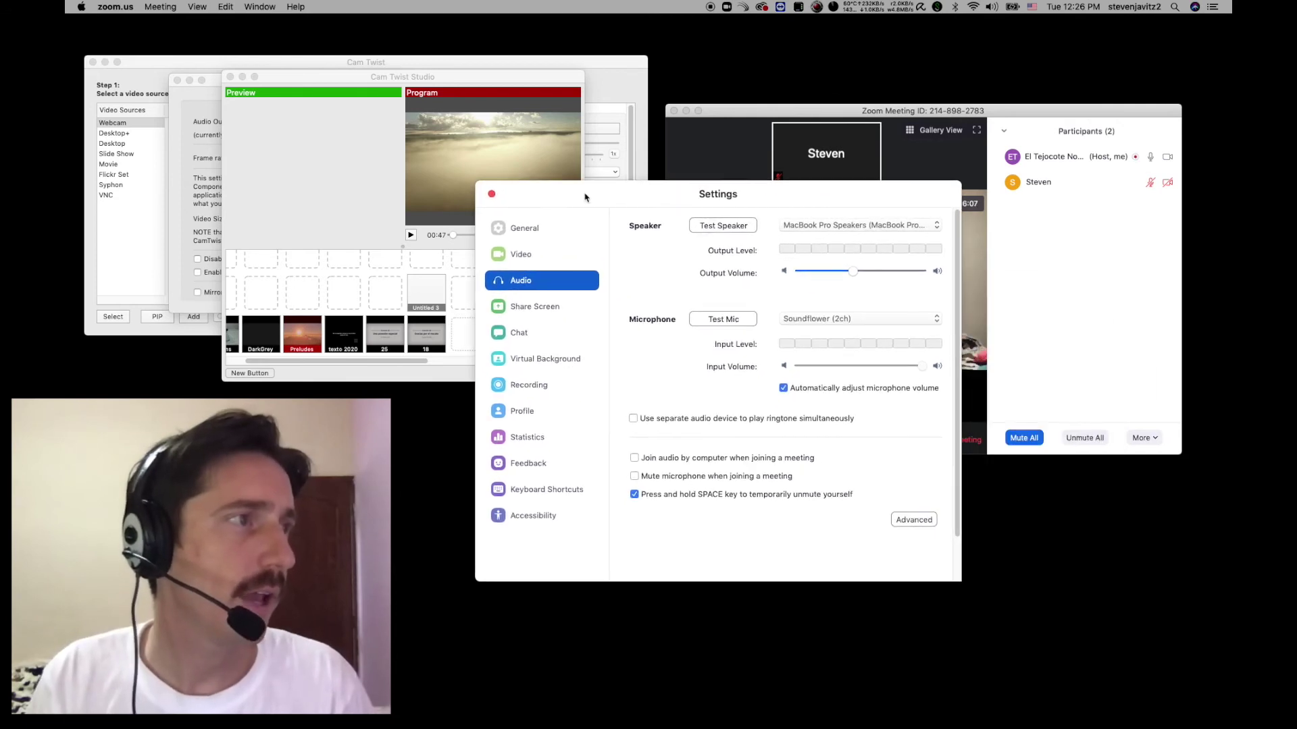
{"action": "left_click", "coordinate": [905, 521]}
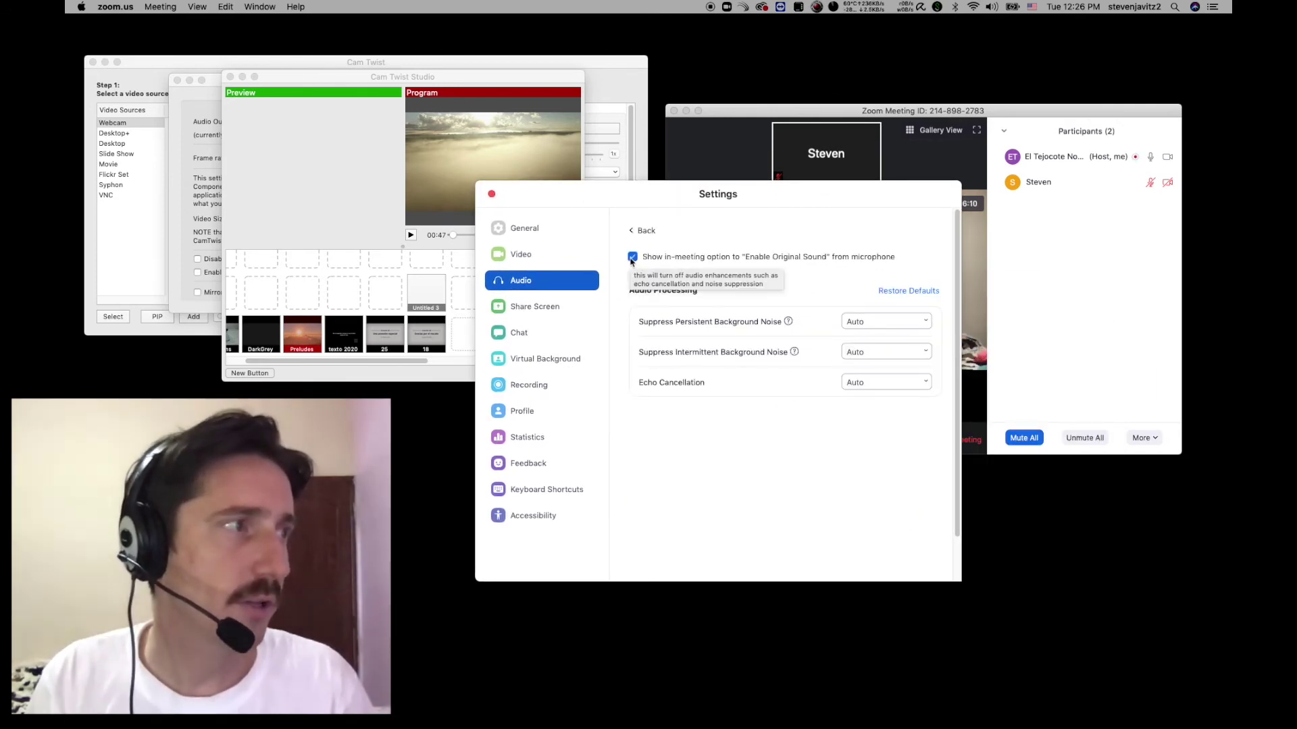
{"action": "left_click", "coordinate": [632, 258]}
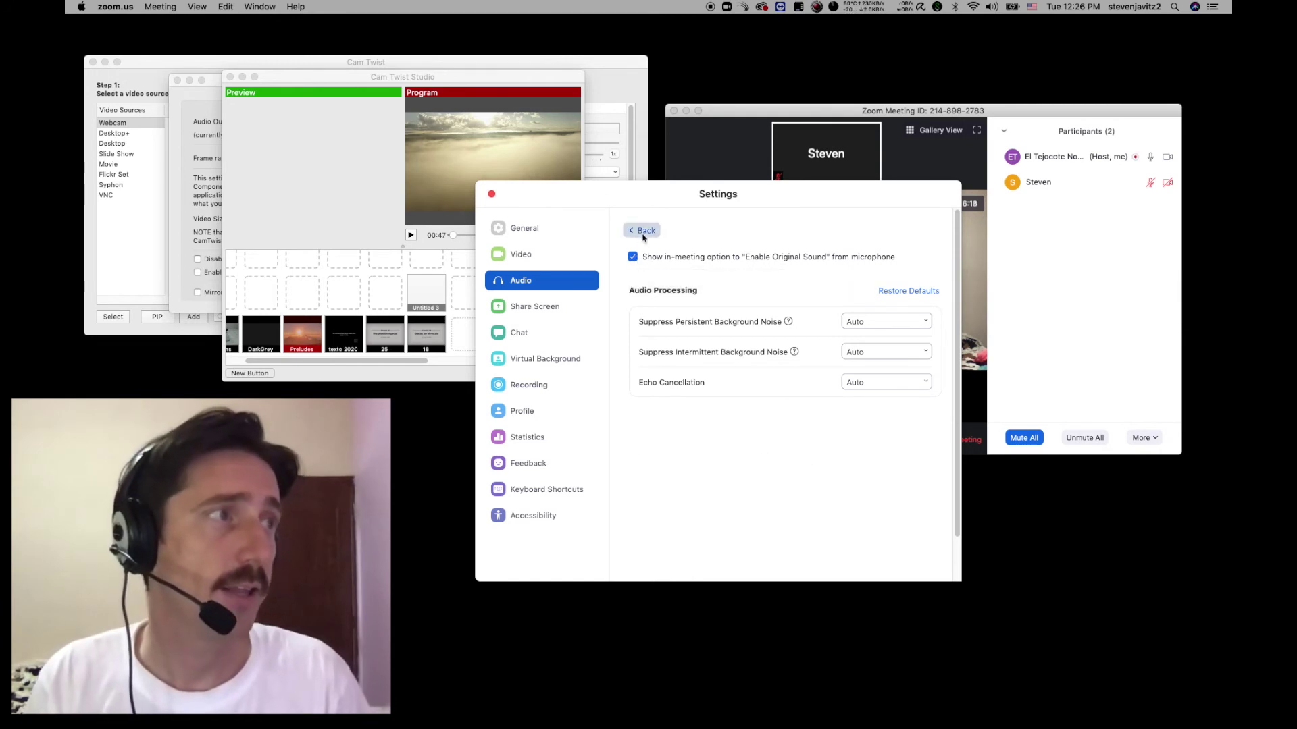
{"action": "left_click", "coordinate": [643, 231]}
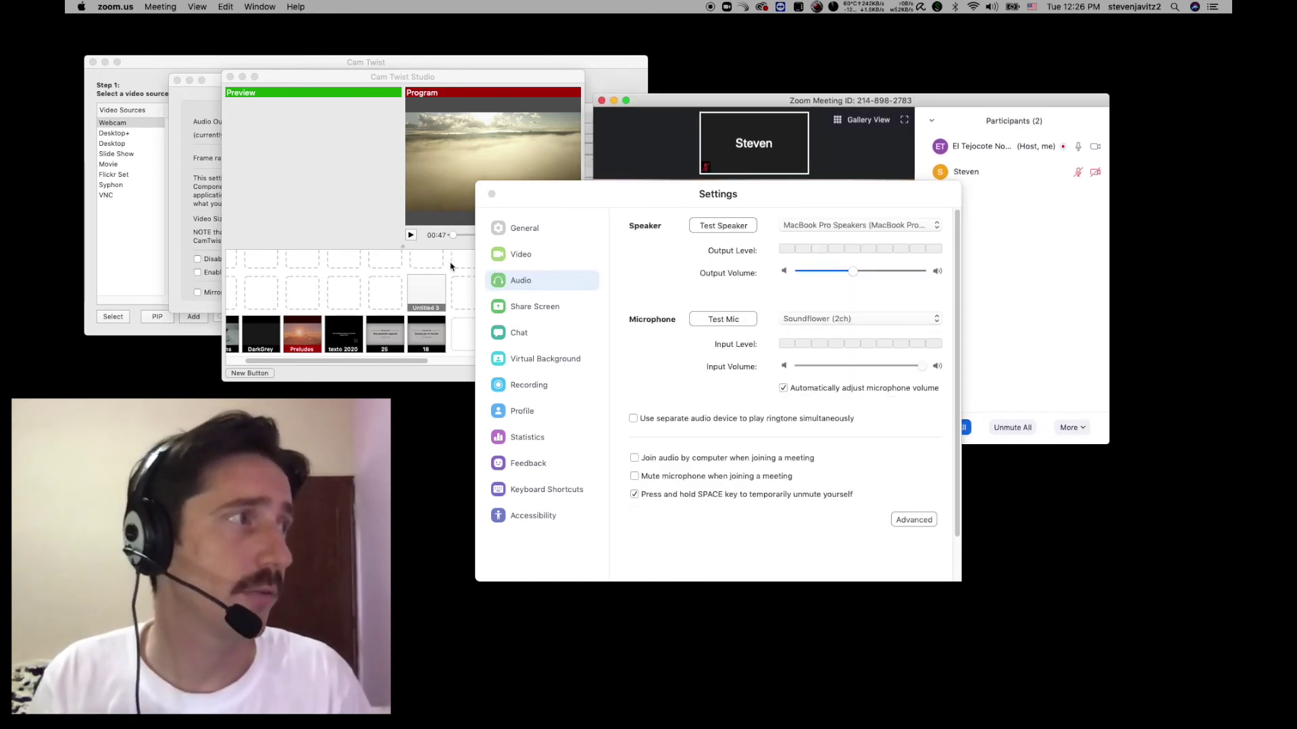
{"action": "left_click", "coordinate": [491, 194]}
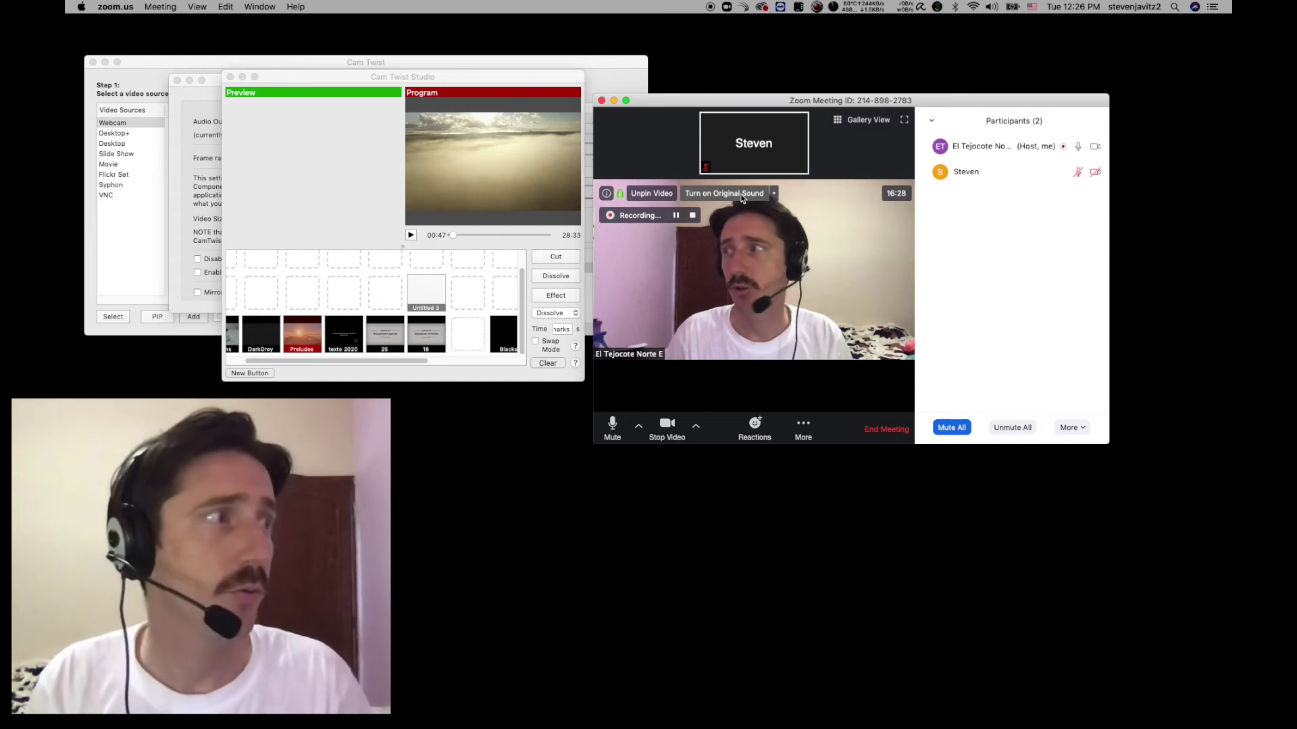
- Resume the Preludes clip in CamTwist and turn on Original Sound in Zoom
{"action": "left_click", "coordinate": [411, 235]}
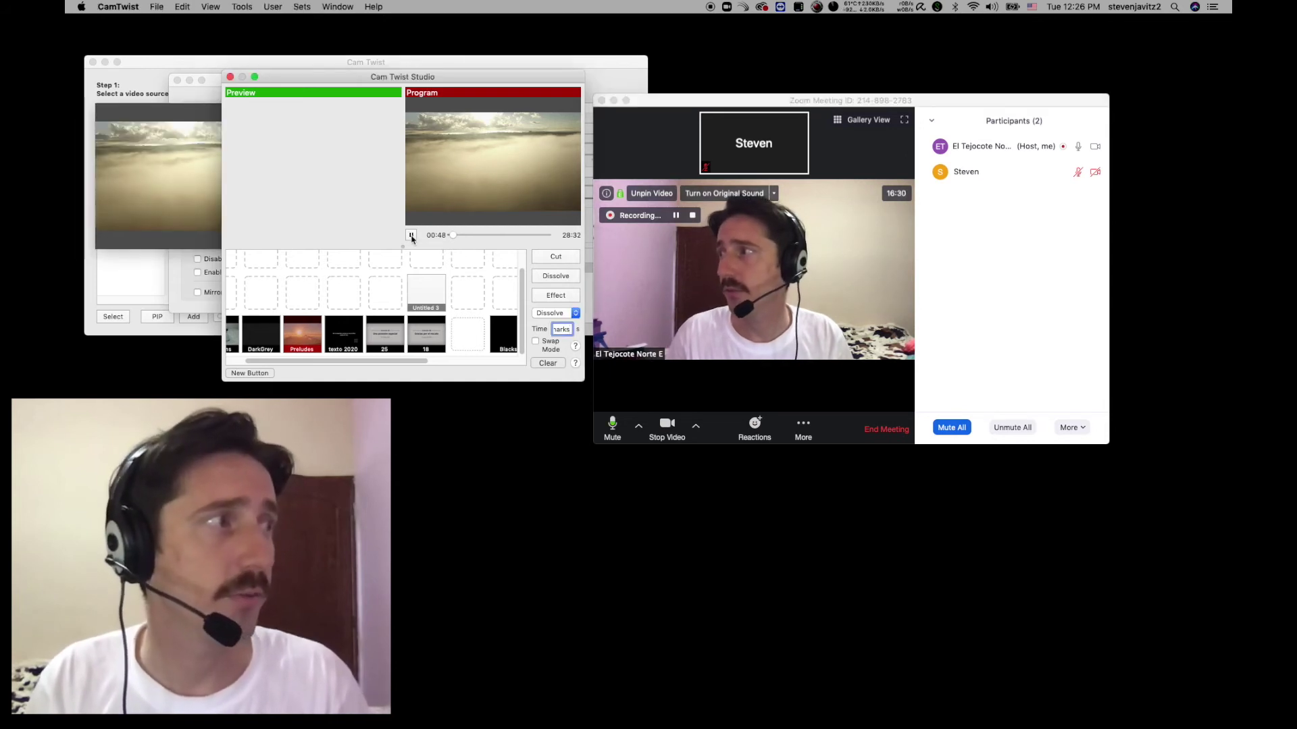
{"action": "left_click_drag", "start_coordinate": [673, 103], "coordinate": [680, 95]}
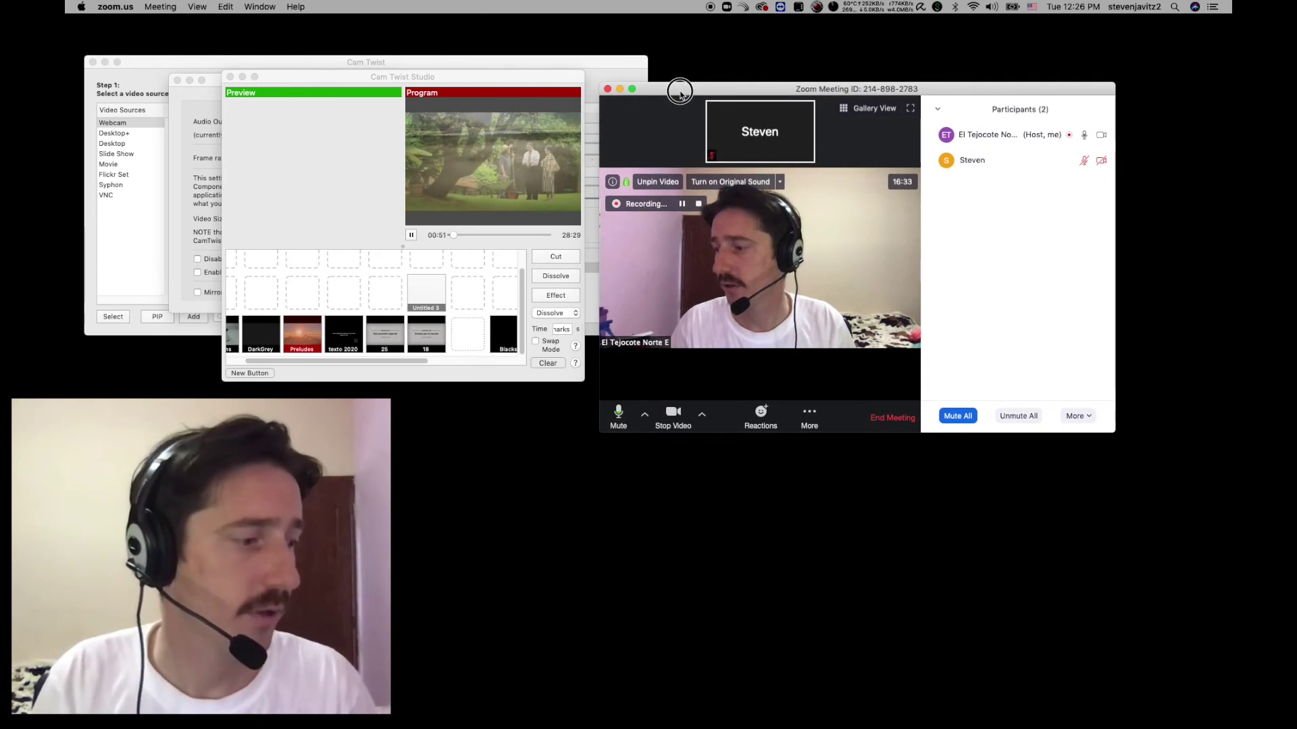
{"action": "left_click", "coordinate": [715, 183]}
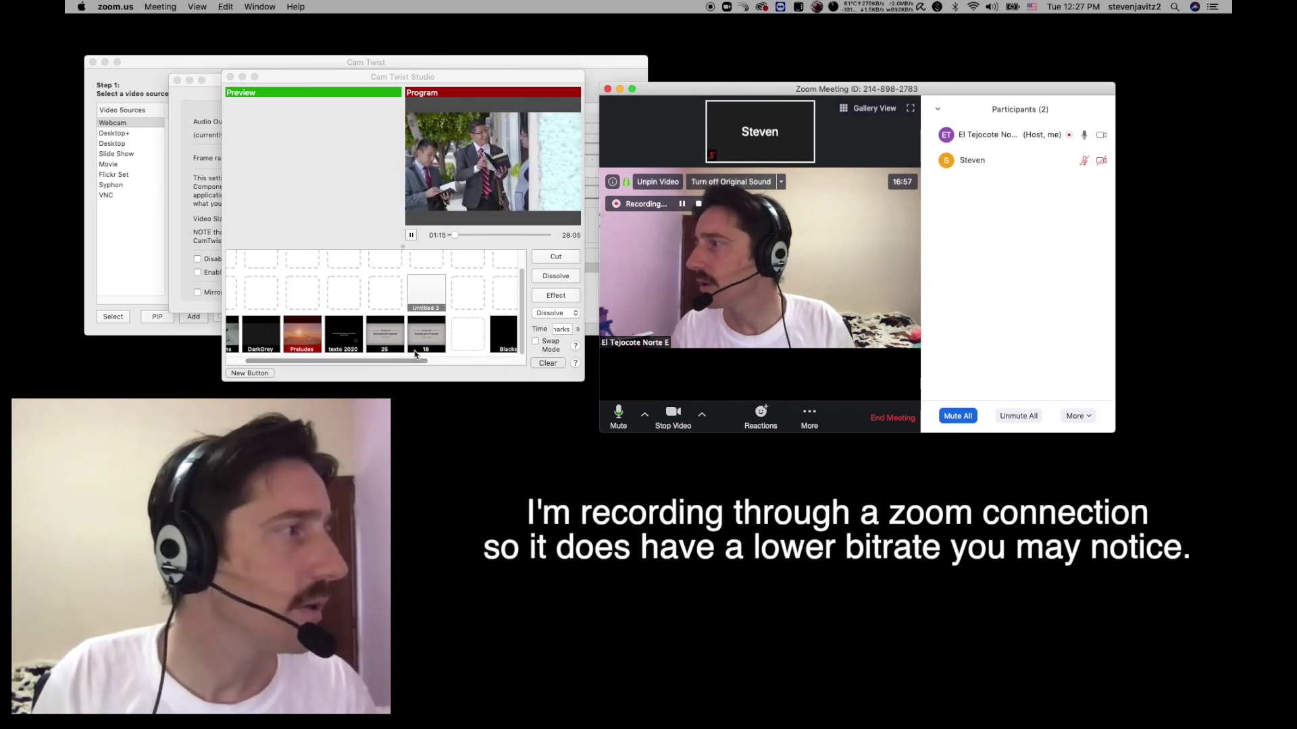
- Load the Preludes saved setup in CamTwist and return to the Zoom meeting
{"action": "left_click_drag", "start_coordinate": [420, 359], "coordinate": [361, 360]}
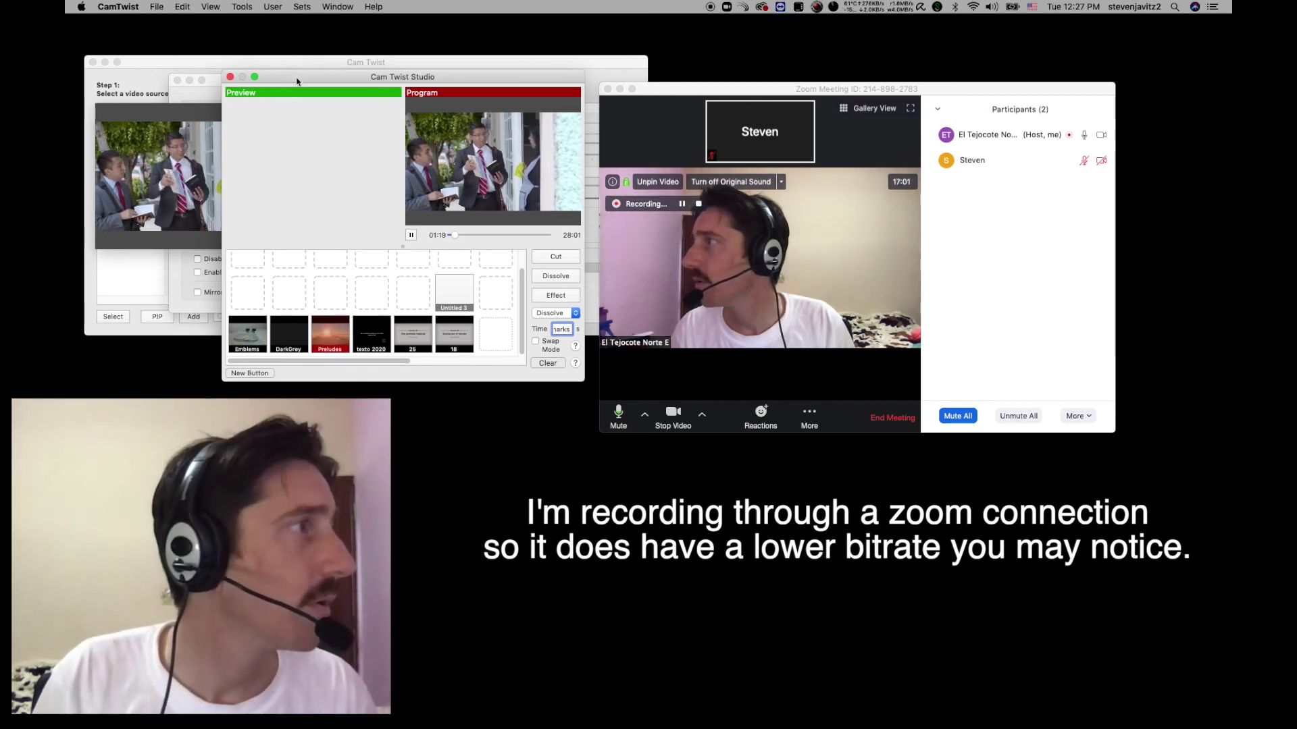
{"action": "left_click", "coordinate": [329, 333]}
{"action": "left_click_drag", "start_coordinate": [408, 167], "coordinate": [409, 149]}
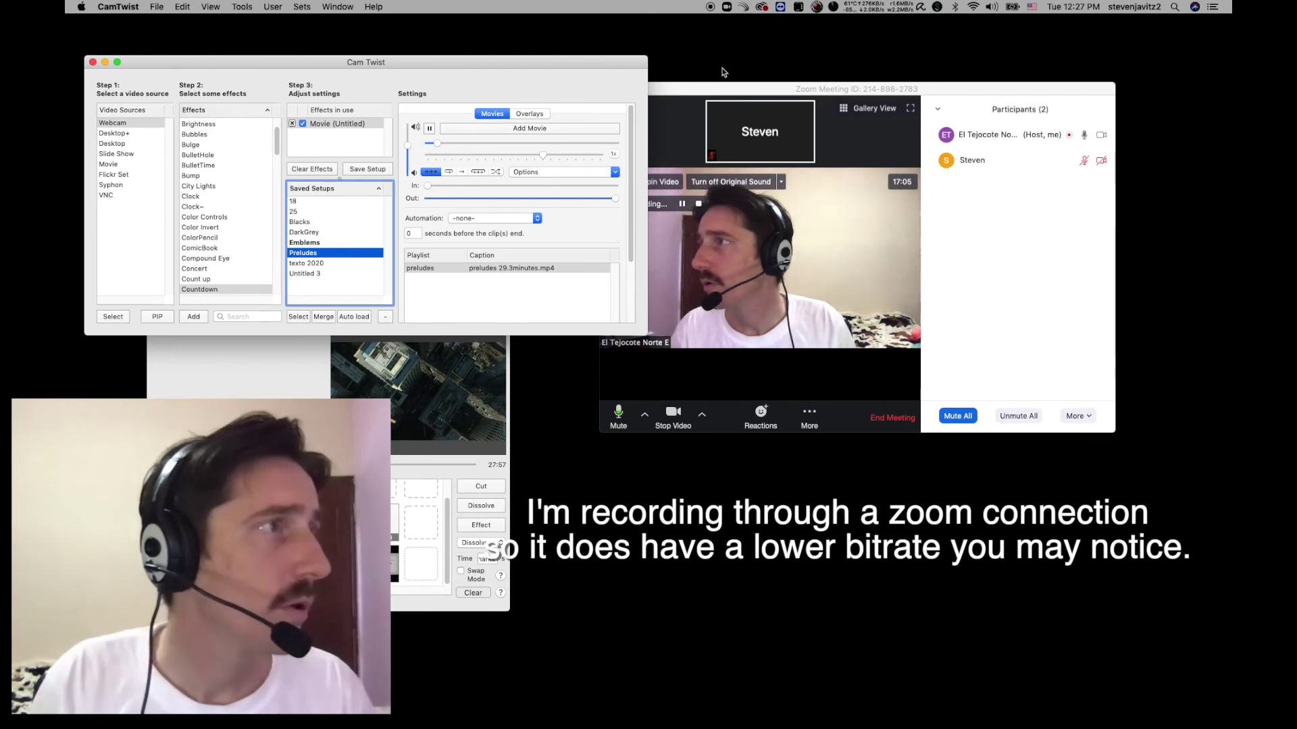
{"action": "left_click", "coordinate": [702, 87]}
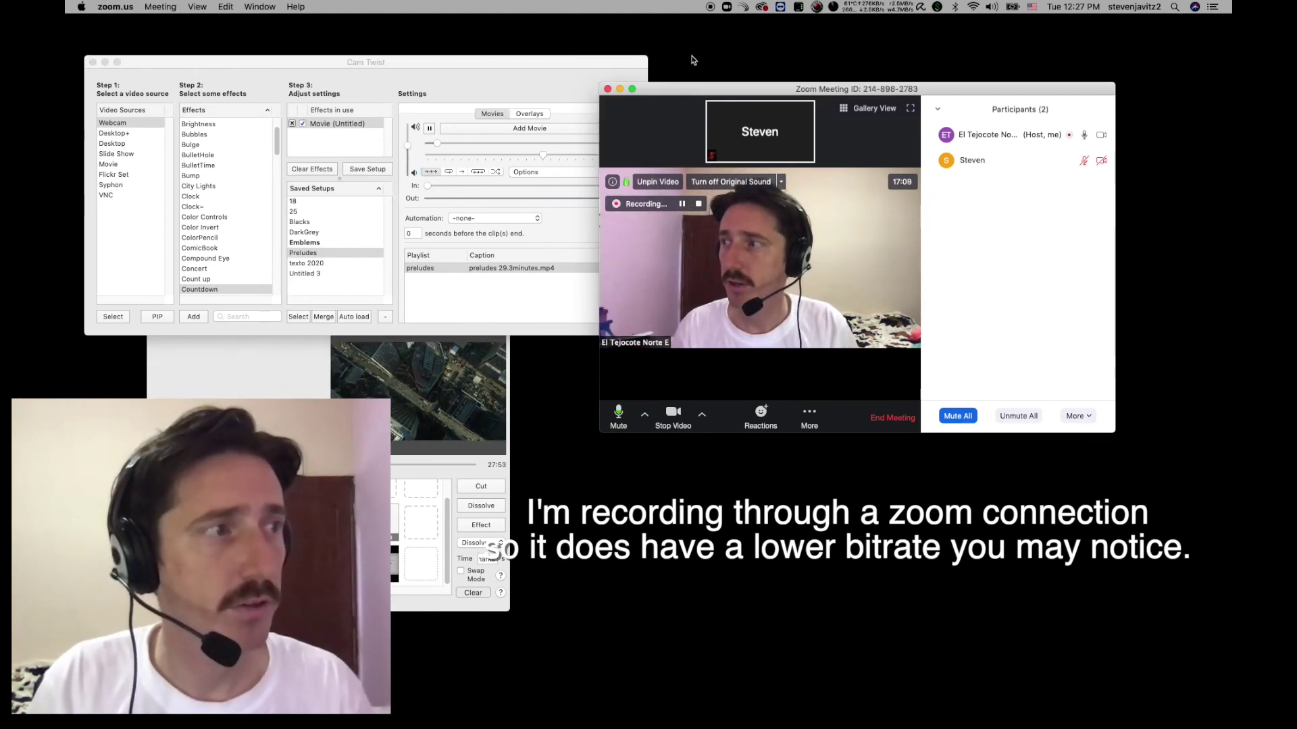
- Choose CamTwist from Zoom's Select a Camera menu
{"action": "left_click", "coordinate": [701, 417]}
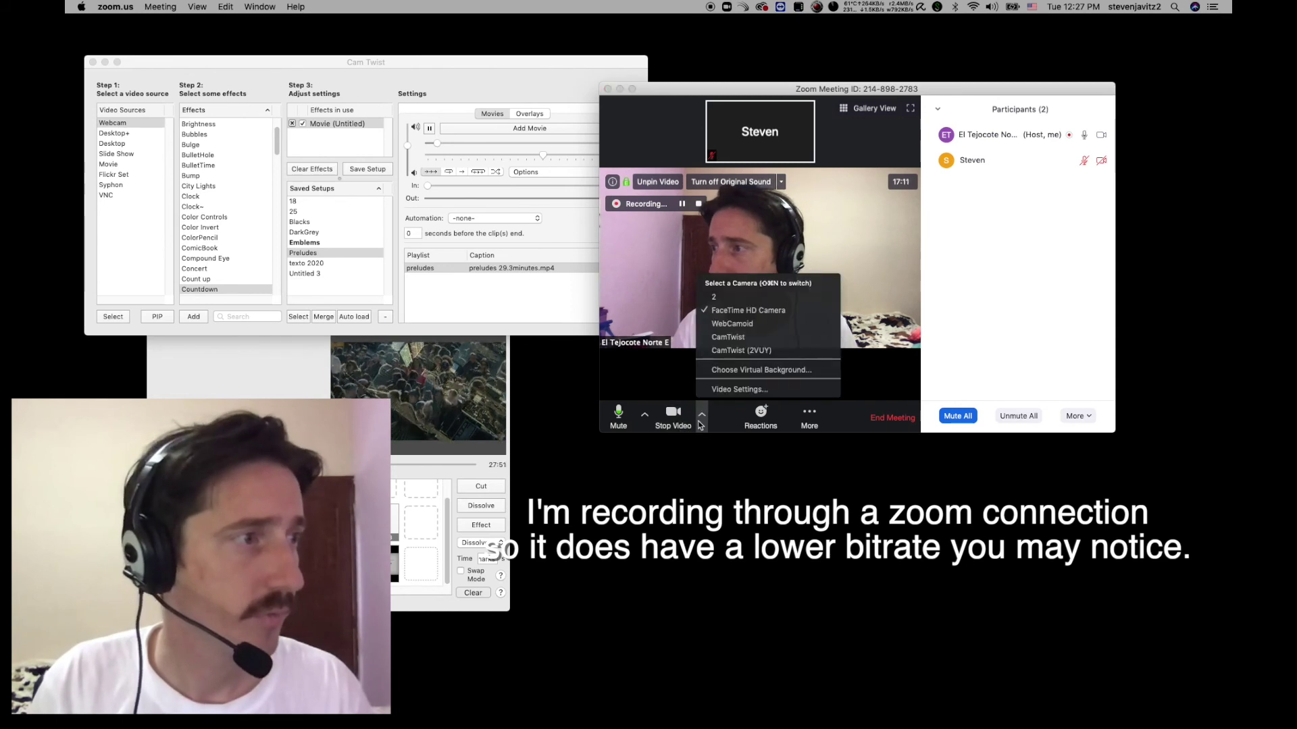
{"action": "left_click", "coordinate": [725, 337]}
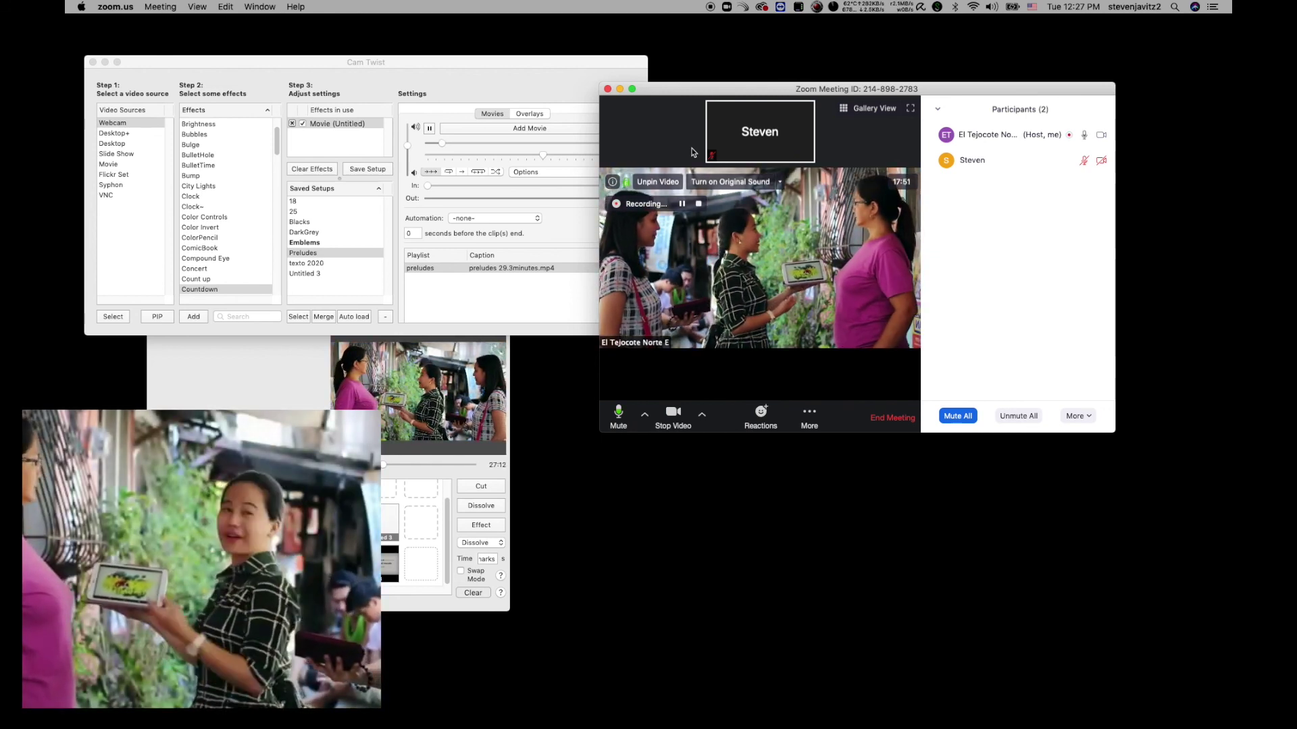
- Click 'Turn on Original Sound' above the Zoom meeting video
{"action": "left_click", "coordinate": [707, 182]}
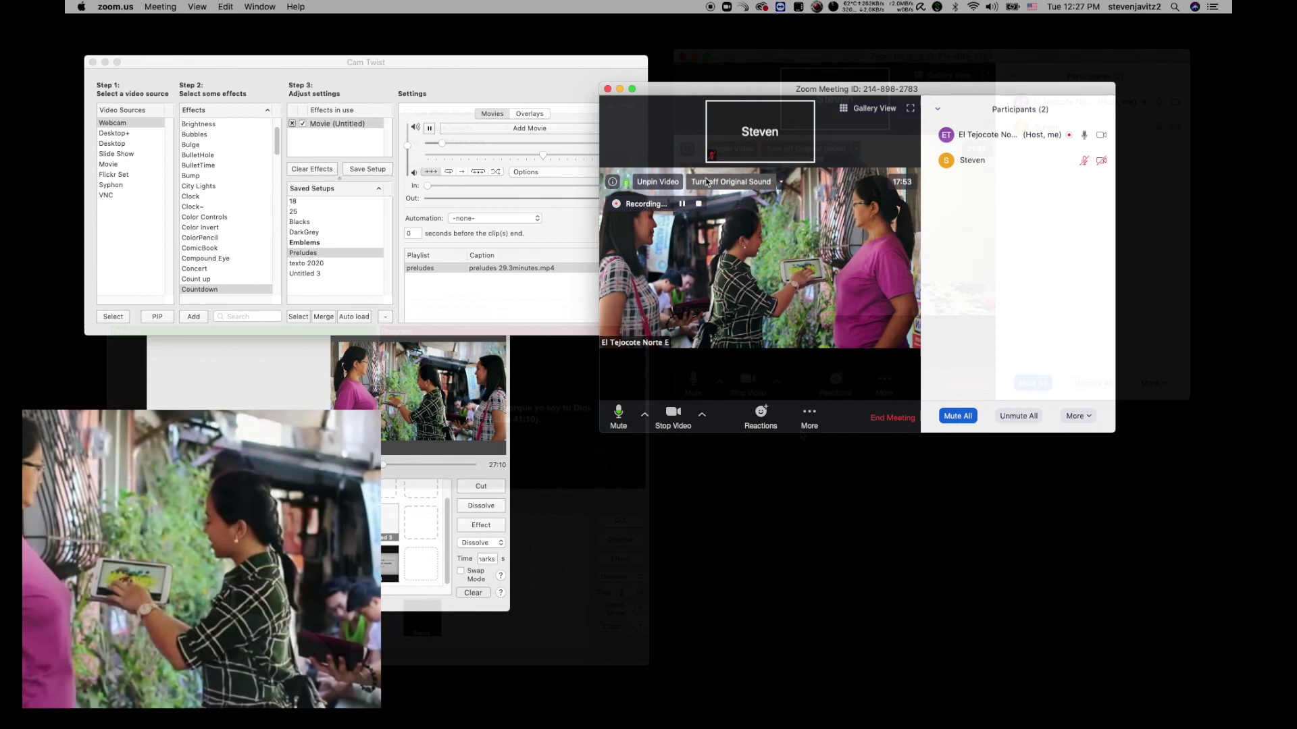